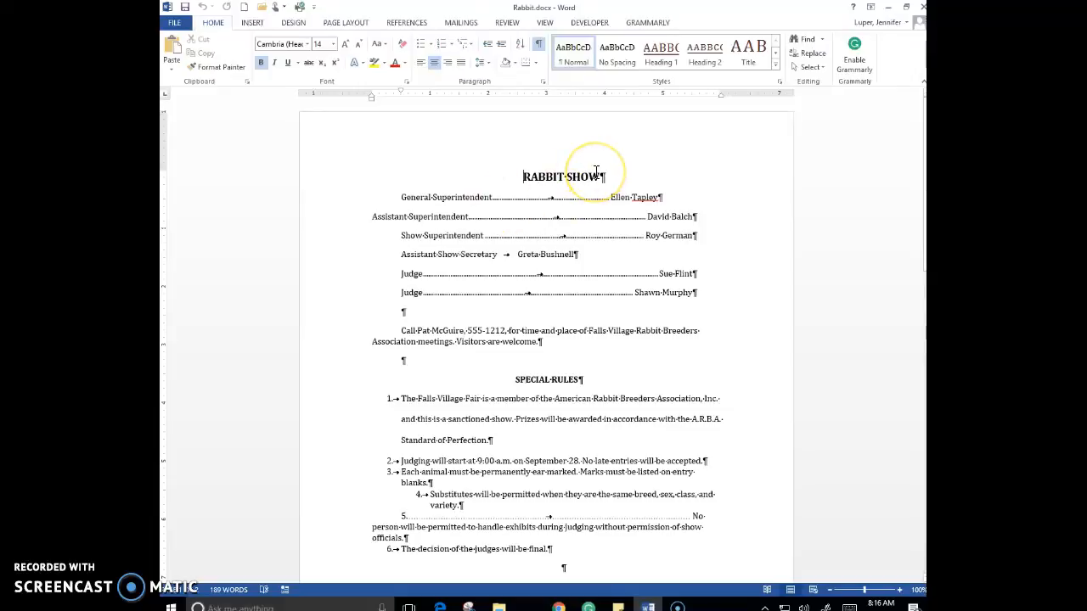
# Step: Remove the first-line indent from the RABBIT SHOW title and from the six officials' lines below it
pyautogui.click(521, 176)
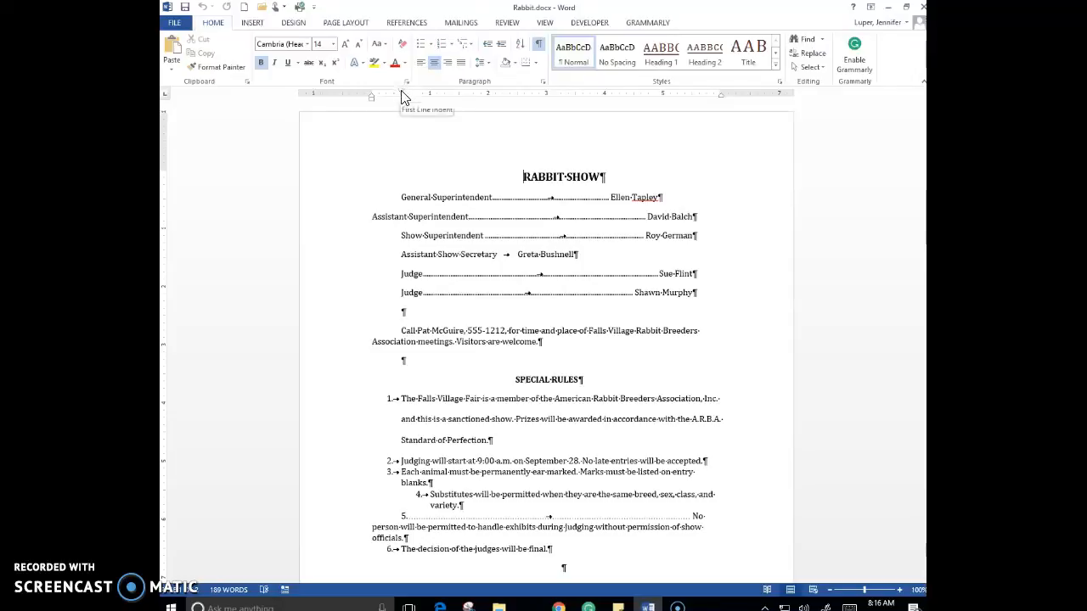
pyautogui.moveTo(403, 94); pyautogui.dragTo(372, 92)
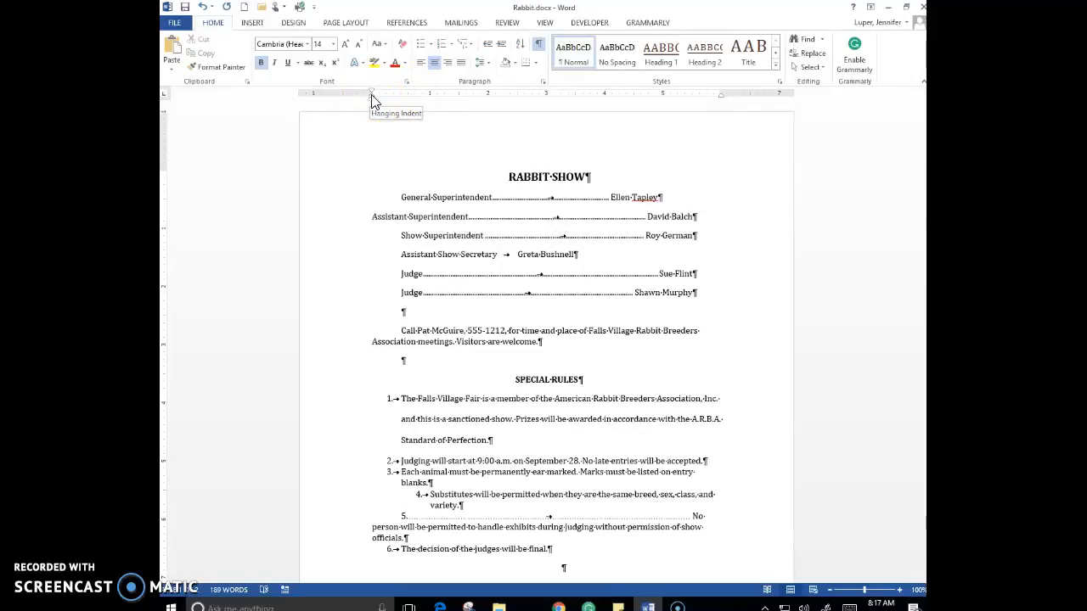
pyautogui.click(401, 204)
pyautogui.moveTo(401, 204); pyautogui.dragTo(494, 299)
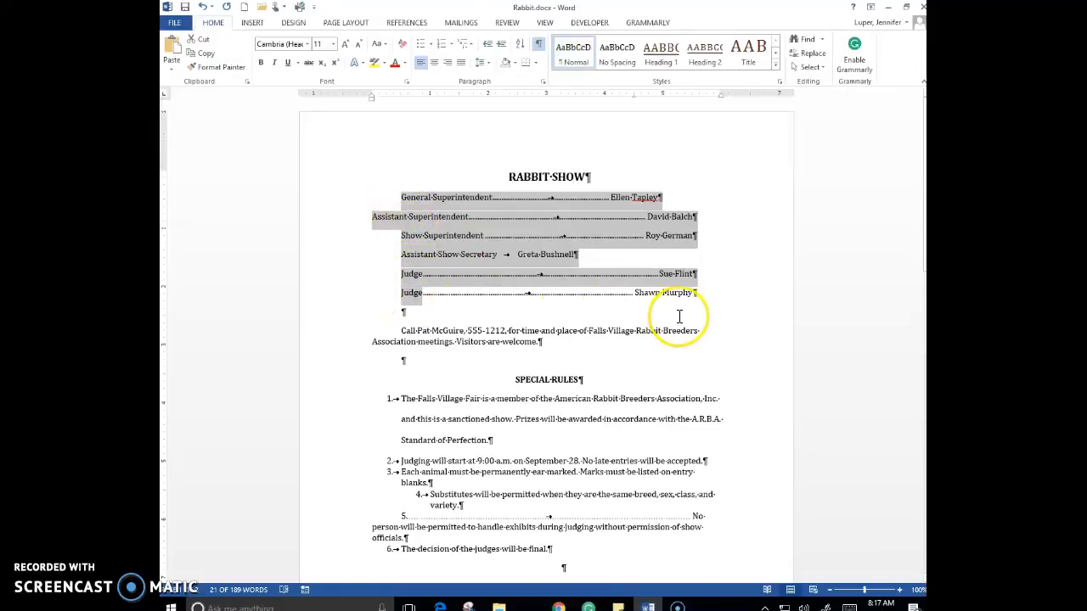
pyautogui.moveTo(699, 295); pyautogui.dragTo(401, 198)
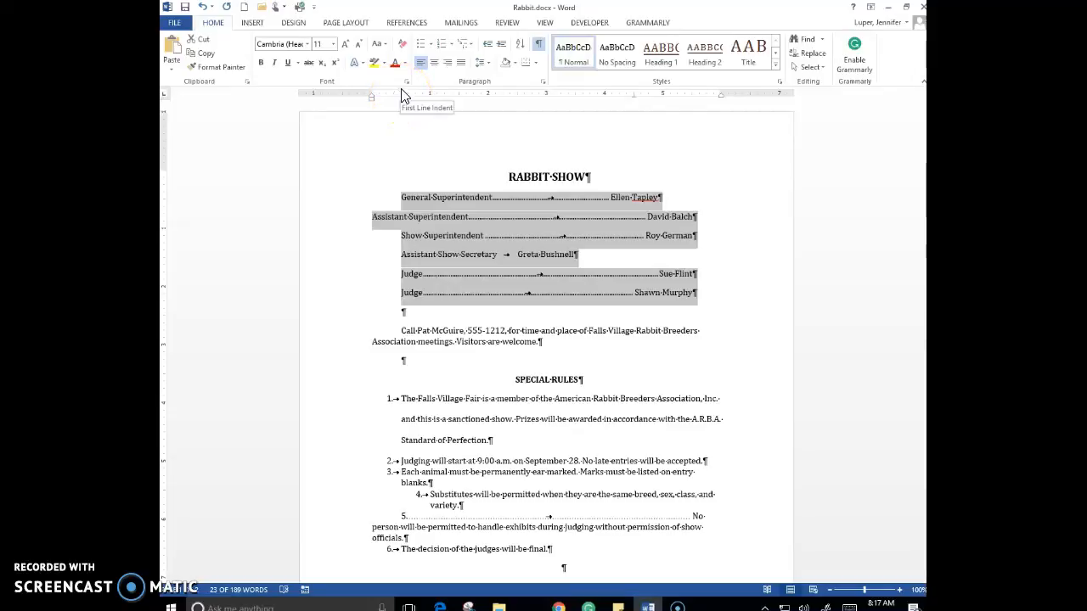
pyautogui.moveTo(402, 92); pyautogui.dragTo(371, 88)
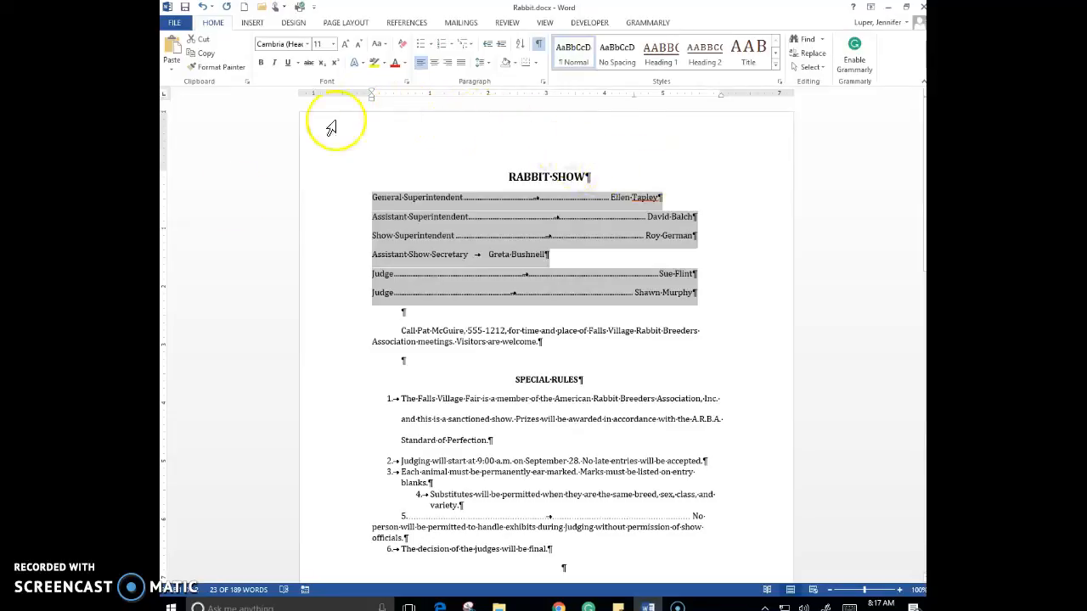
# Step: Clear all tab stops from the six officials' lines and set a right-aligned tab at 2" without a leader
pyautogui.click(544, 82)
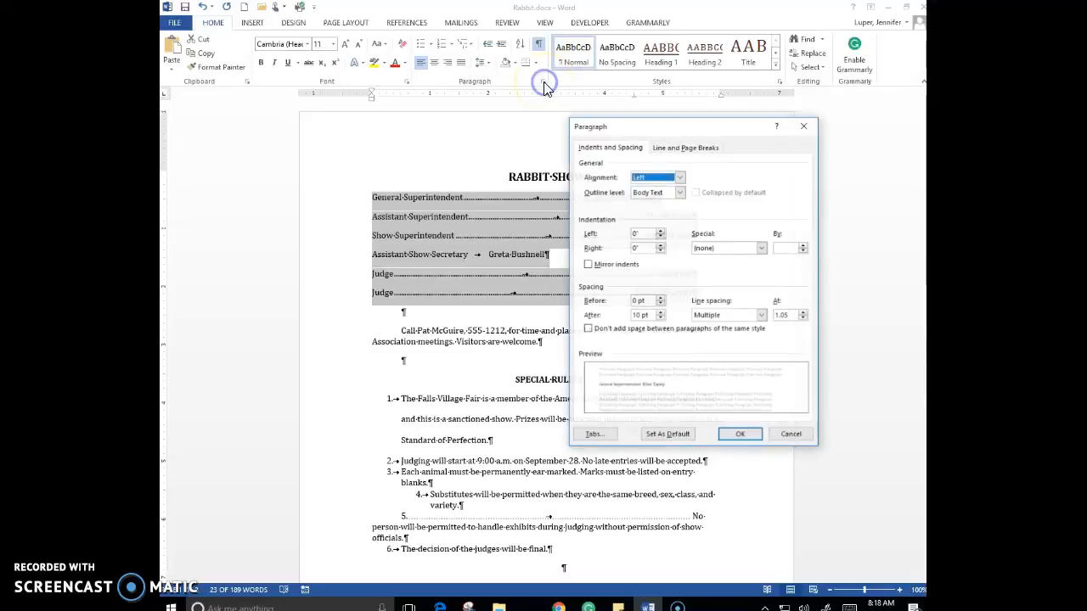
pyautogui.click(597, 437)
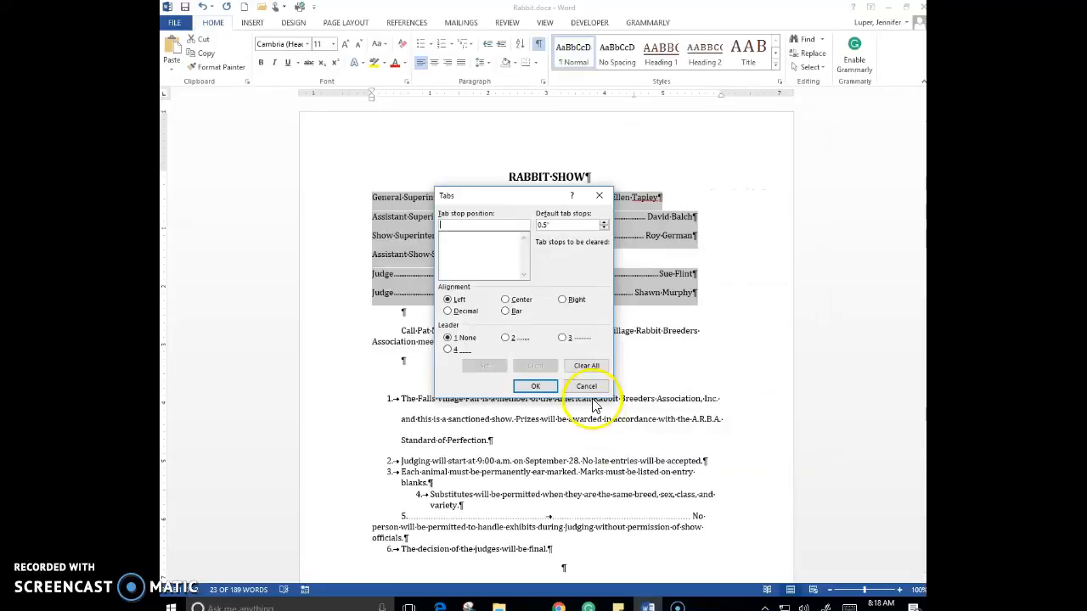
pyautogui.click(588, 367)
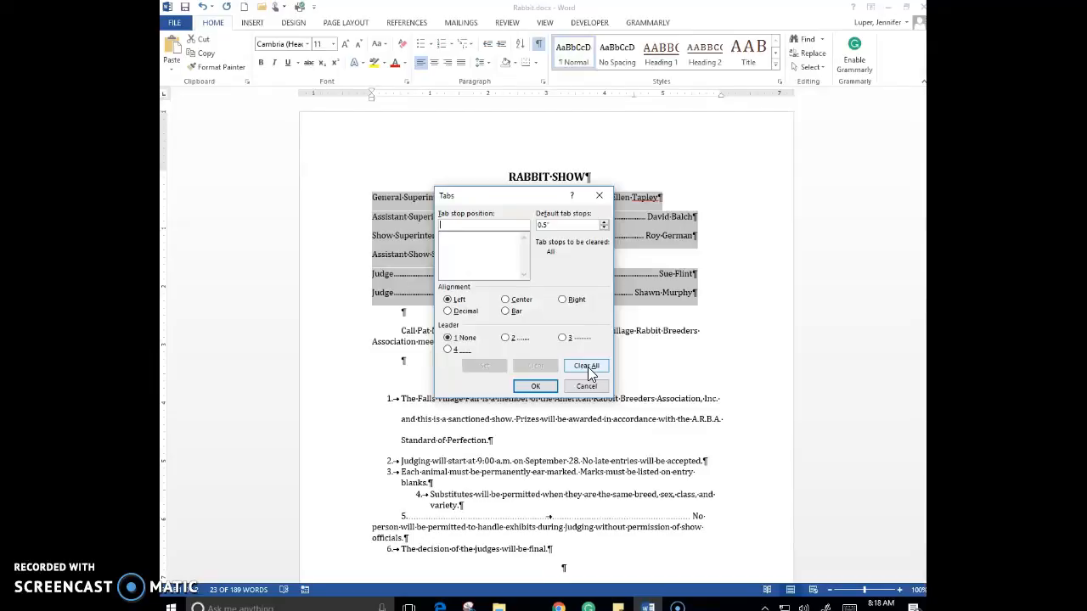
pyautogui.click(464, 228)
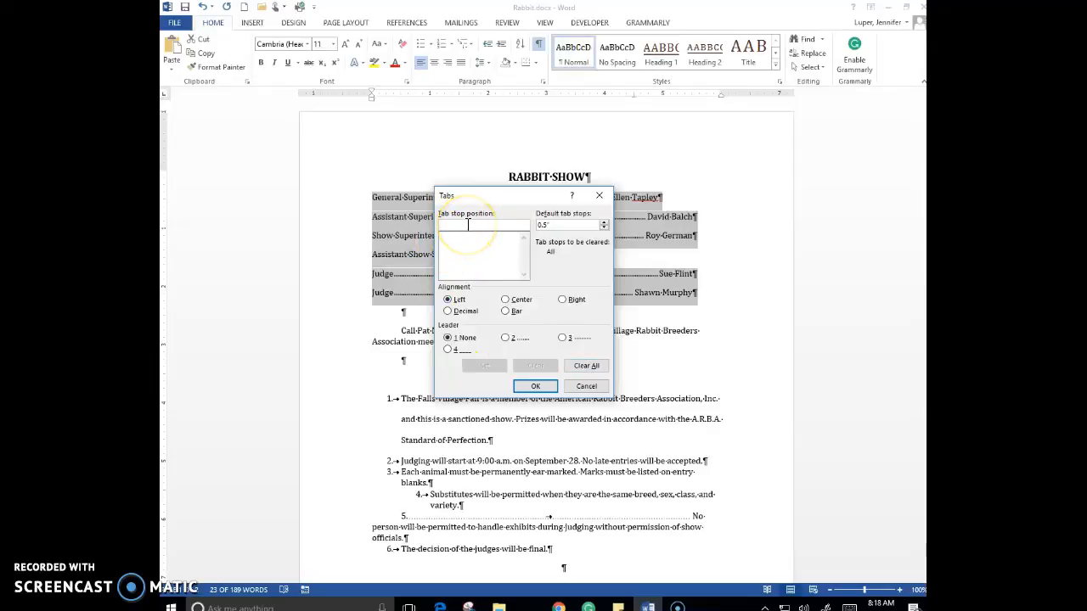
pyautogui.write('2')
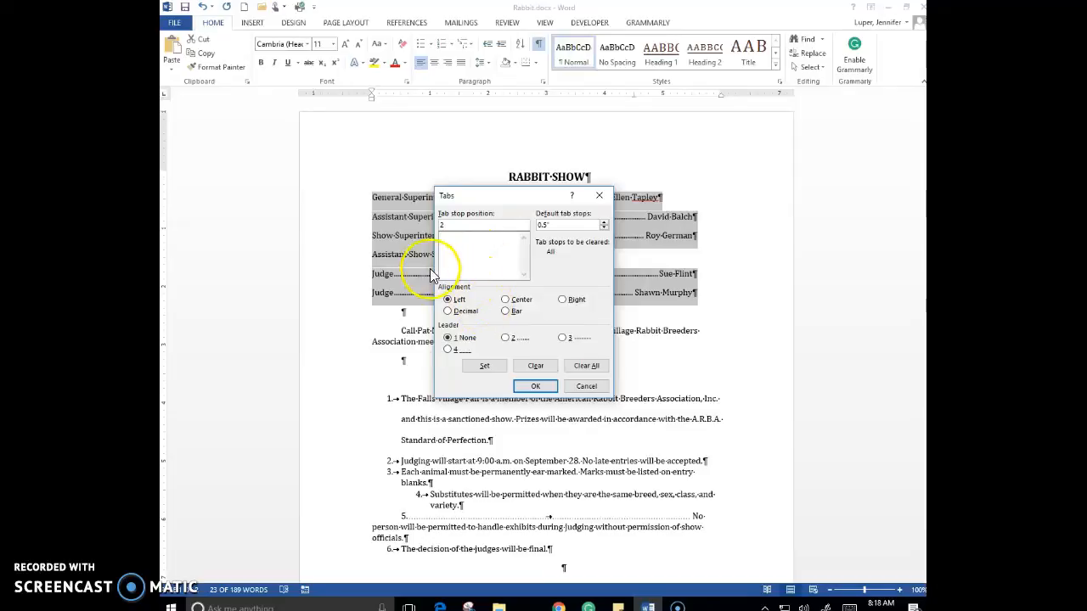
pyautogui.click(562, 301)
pyautogui.click(485, 366)
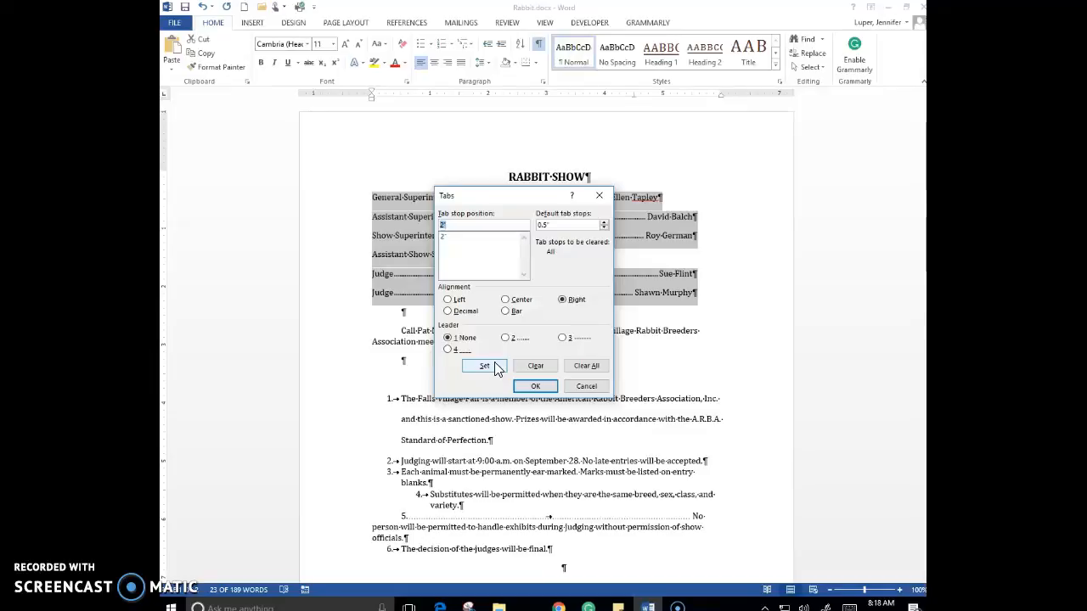
# Step: Add a right-aligned tab stop at 6" with dot leader style 2 and apply the tab settings
pyautogui.write('6')
pyautogui.click(484, 365)
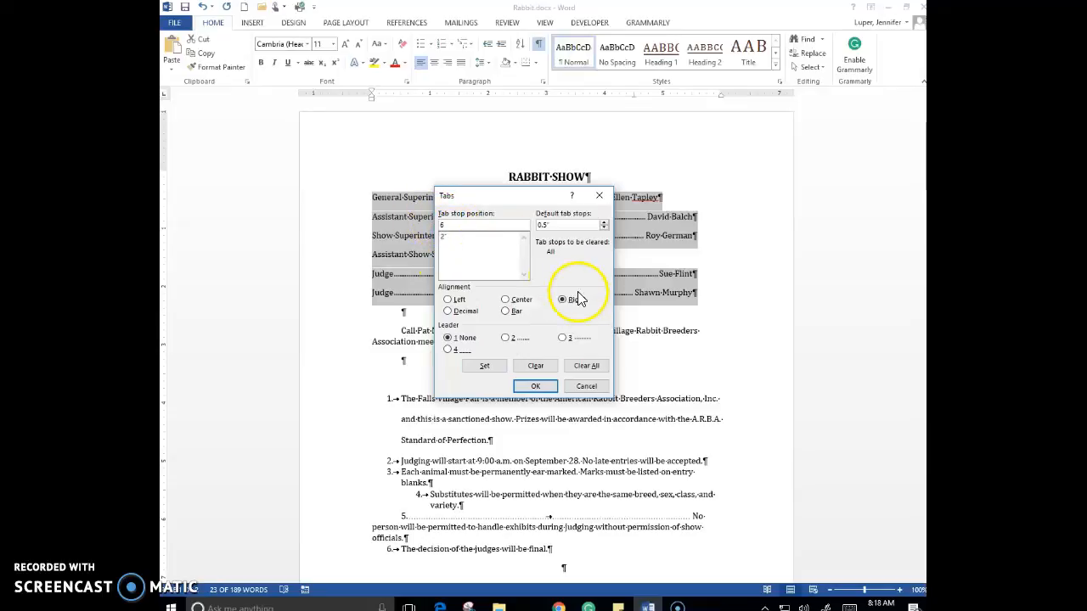
pyautogui.click(506, 339)
pyautogui.click(497, 368)
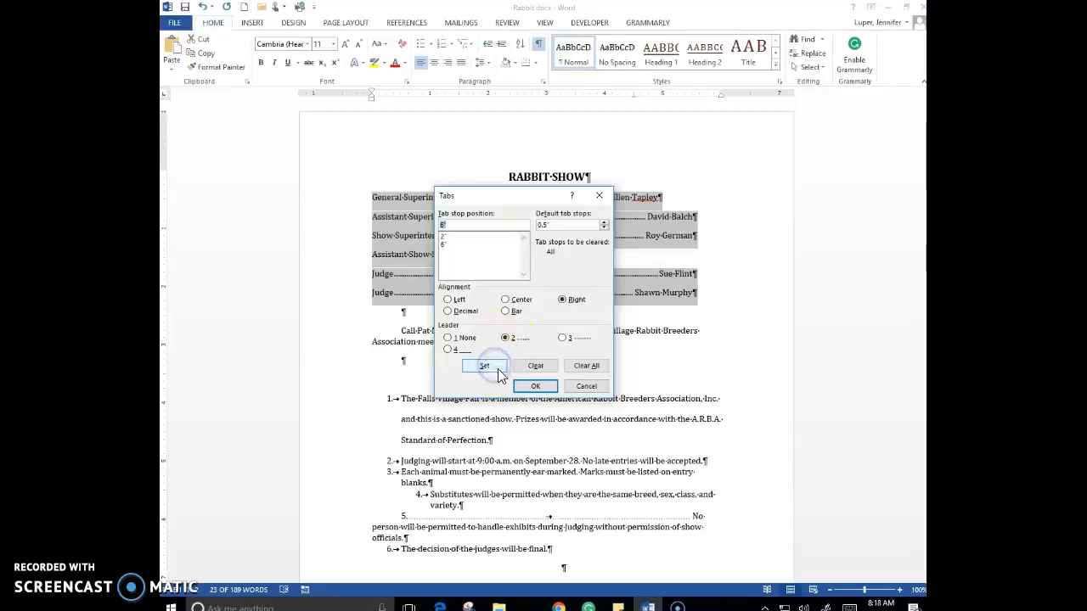
pyautogui.click(536, 388)
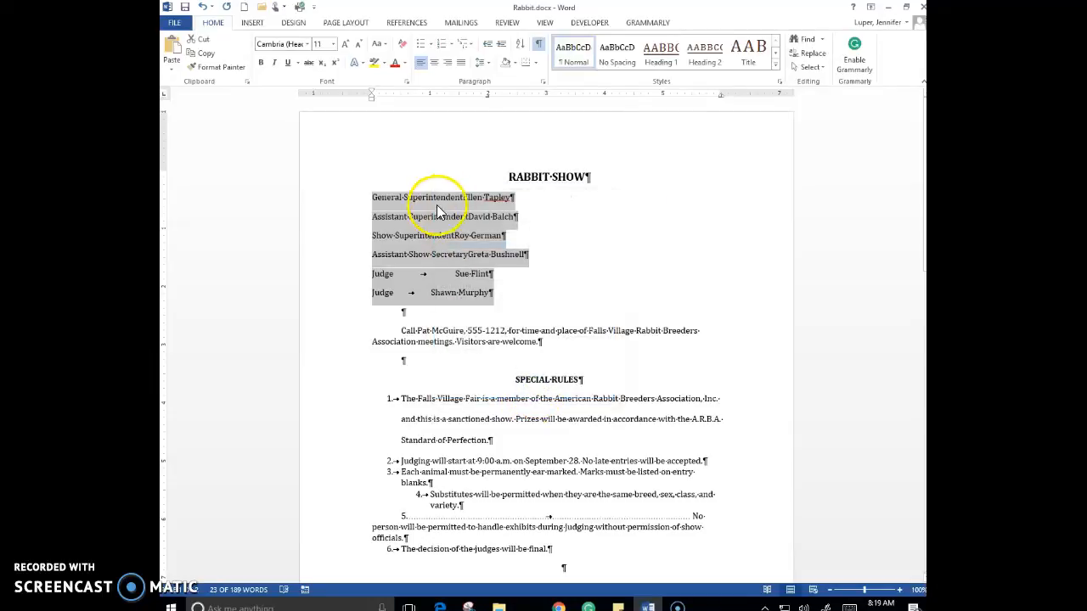
# Step: Insert a tab at the start of each officials' line, from General Superintendent through the second Judge
pyautogui.click(373, 195)
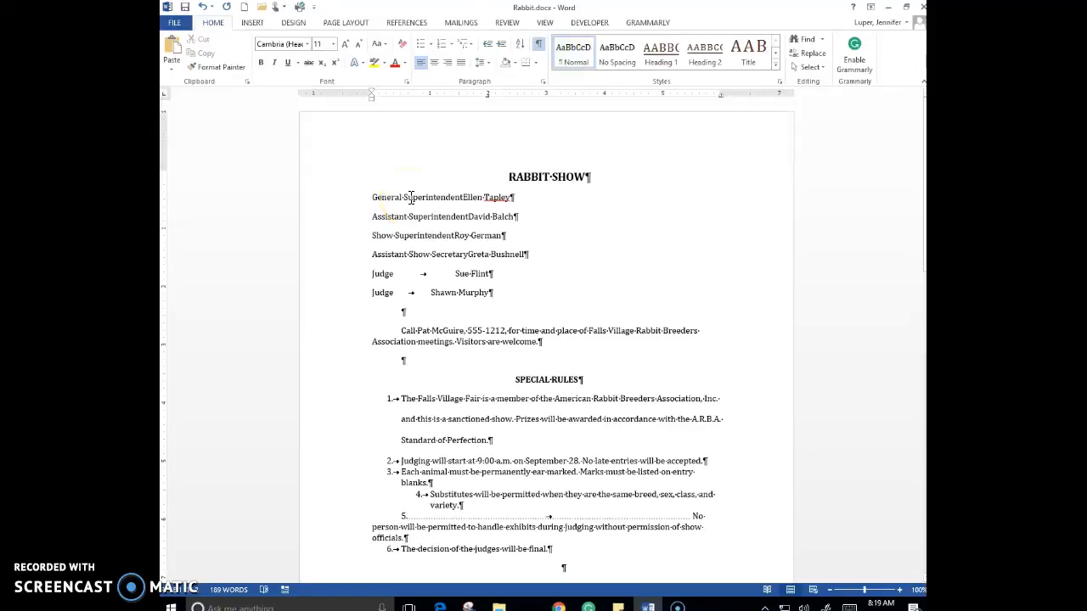
pyautogui.press('Tab')
pyautogui.click(372, 216)
pyautogui.press('Tab')
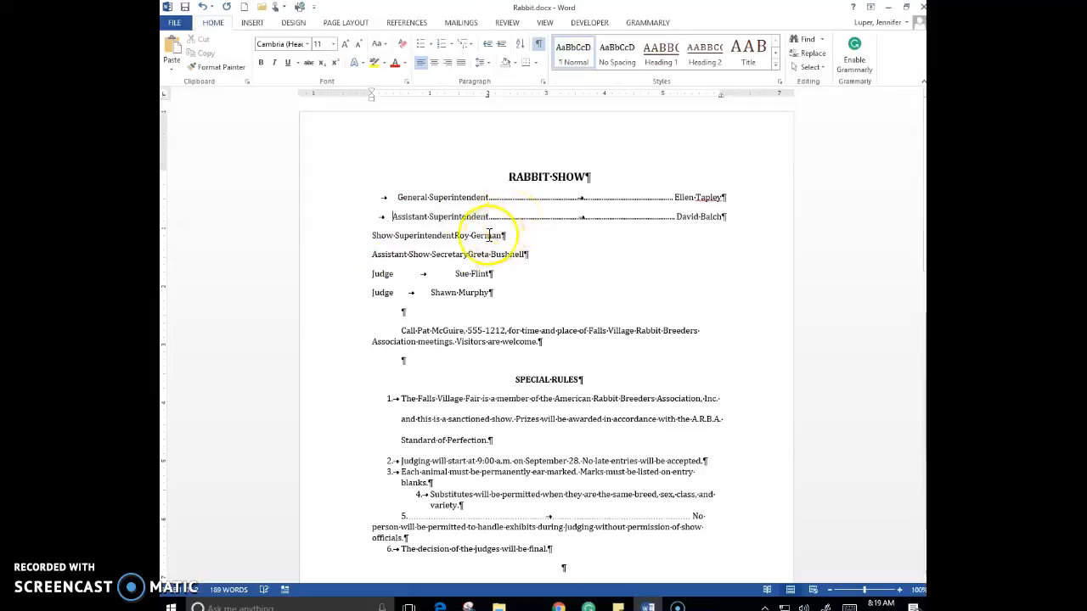
pyautogui.click(372, 236)
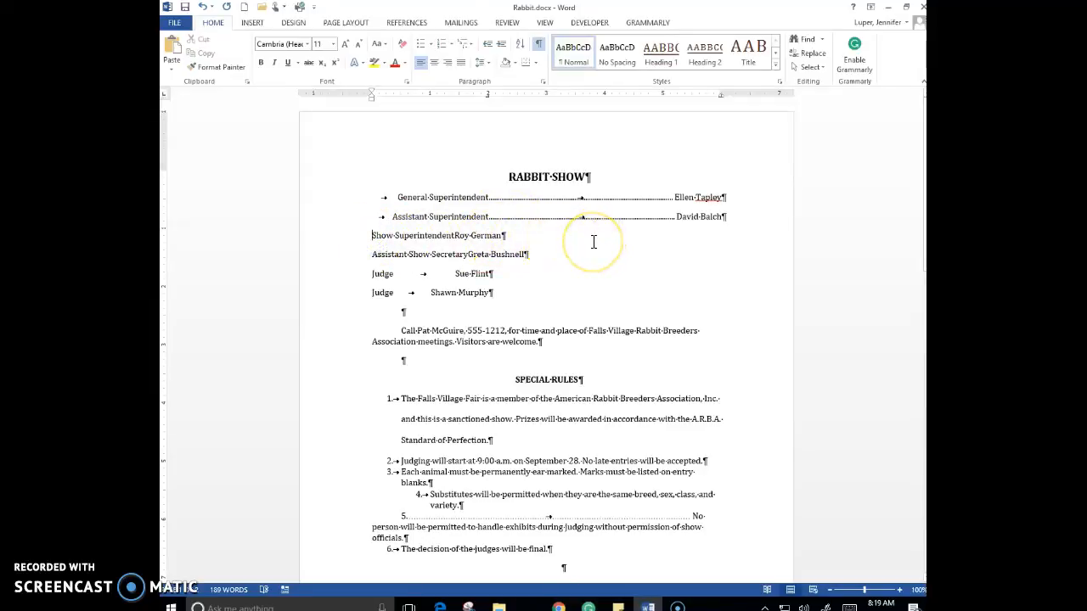
pyautogui.press('Tab')
pyautogui.click(373, 255)
pyautogui.press('Tab')
pyautogui.click(372, 273)
pyautogui.press('Tab')
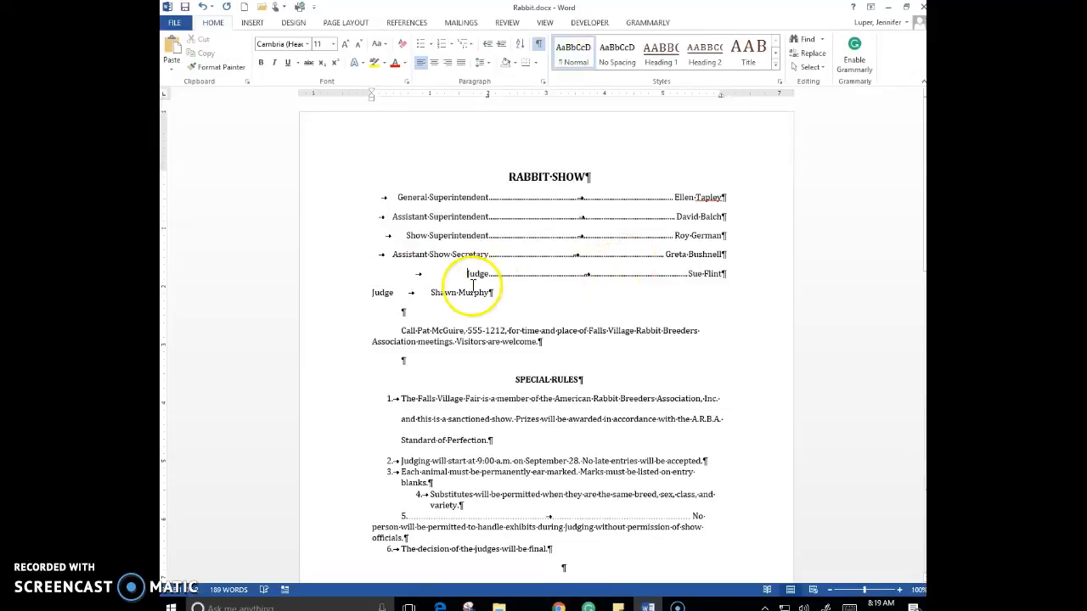
pyautogui.click(370, 293)
pyautogui.press('Tab')
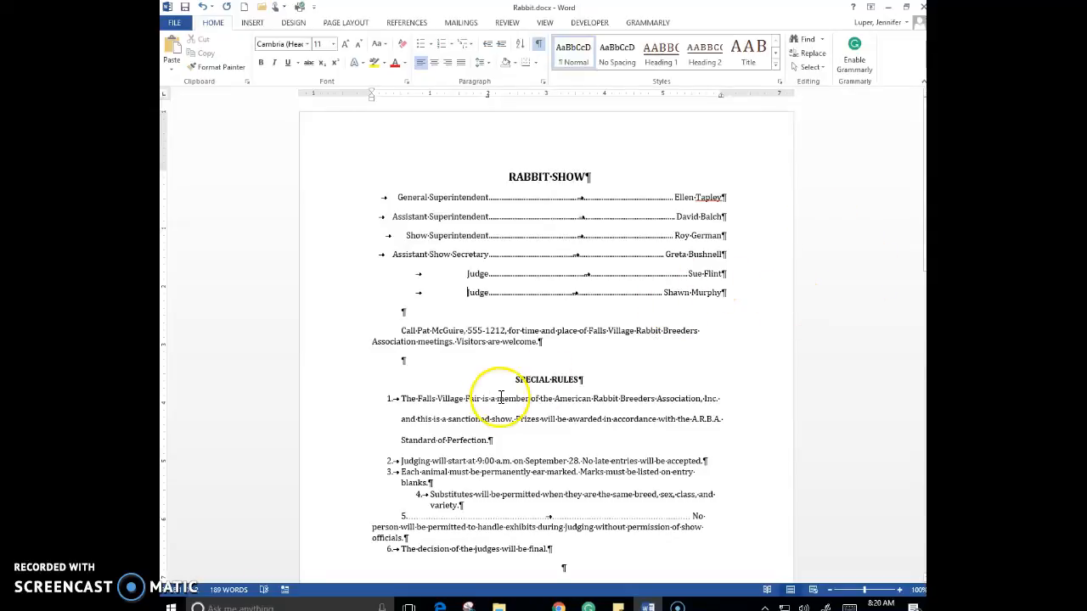
# Step: Delete the blank paragraphs above and below the association meetings contact paragraph
pyautogui.click(412, 315)
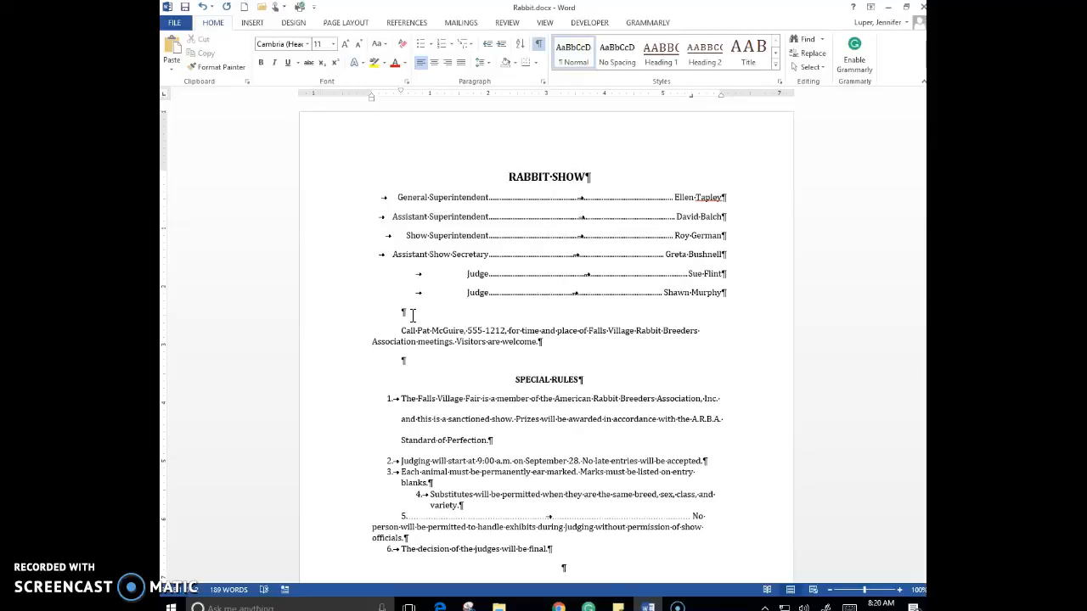
pyautogui.press('Delete')
pyautogui.click(400, 343)
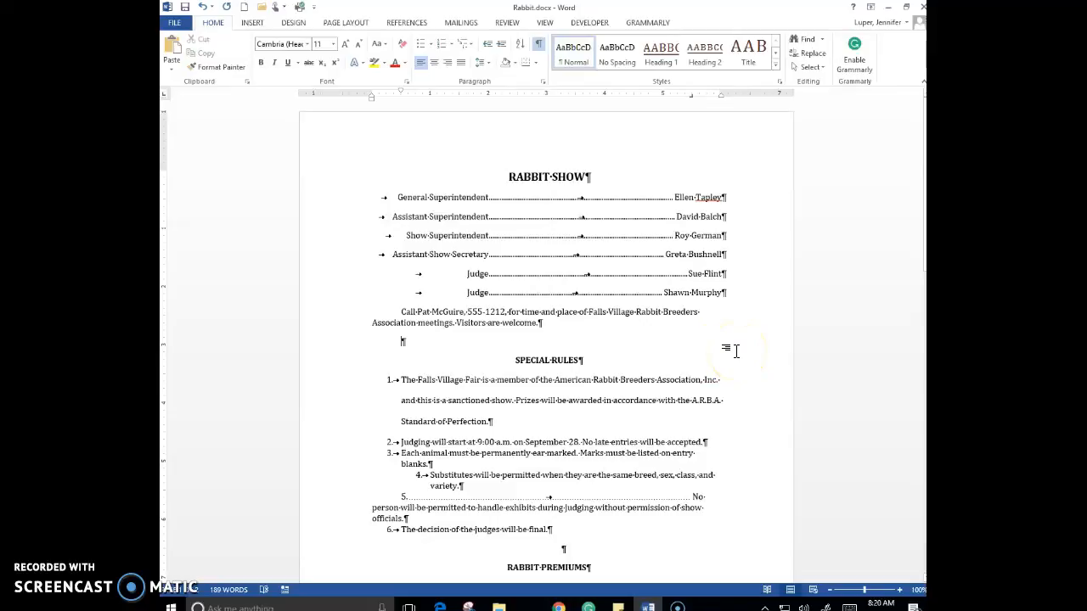
pyautogui.press('Delete')
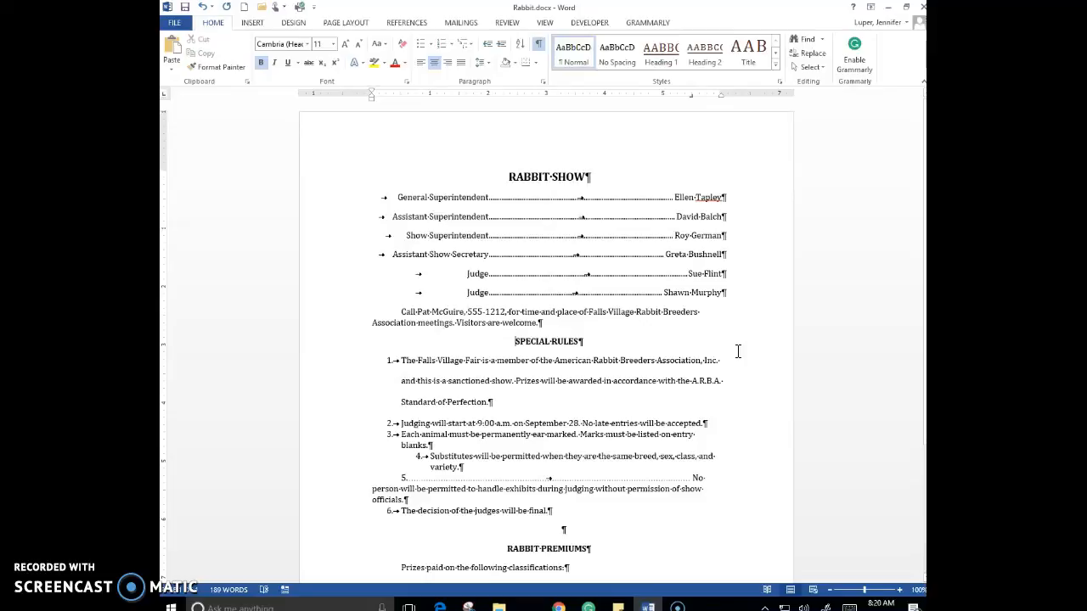
# Step: Center the association meetings contact paragraph above the SPECIAL RULES heading
pyautogui.click(540, 323)
pyautogui.moveTo(540, 324); pyautogui.dragTo(406, 312)
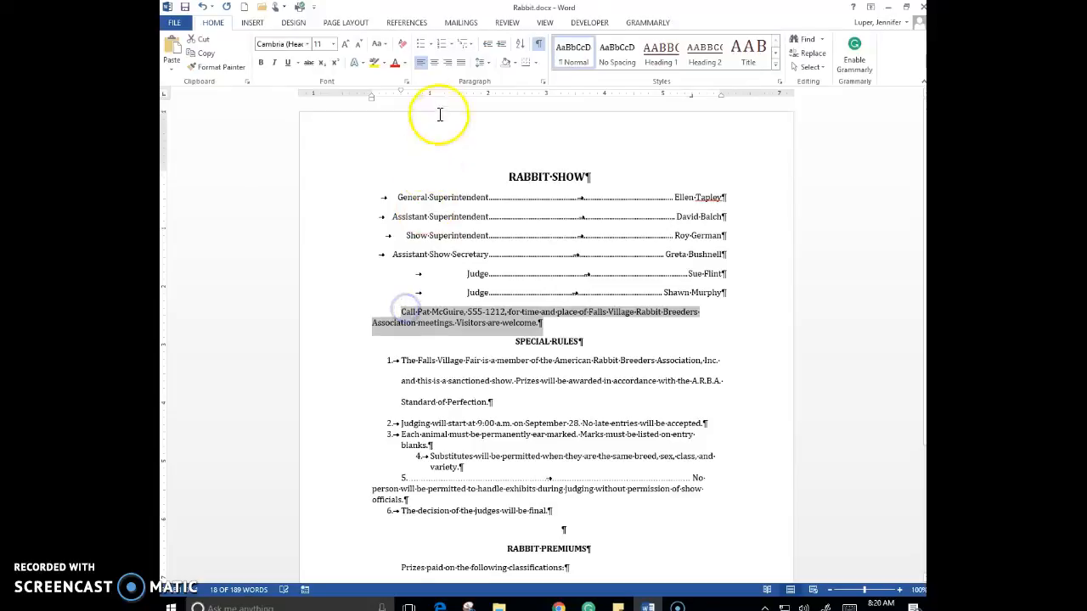
pyautogui.click(433, 63)
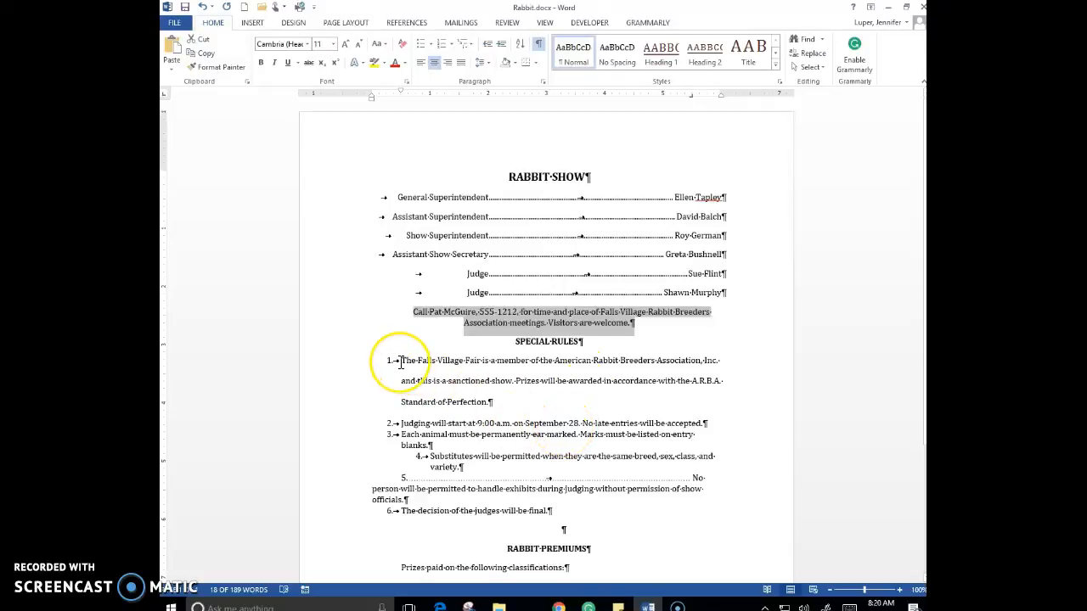
# Step: Change the entire numbered list under SPECIAL RULES to check mark bullets
pyautogui.moveTo(401, 362); pyautogui.dragTo(411, 406)
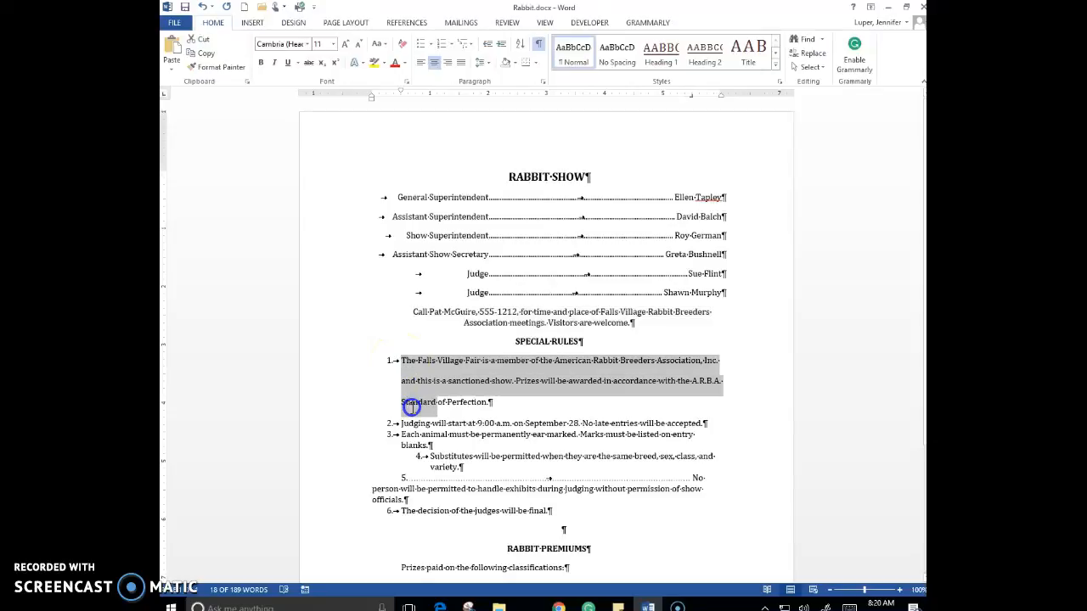
pyautogui.moveTo(411, 406); pyautogui.dragTo(559, 513)
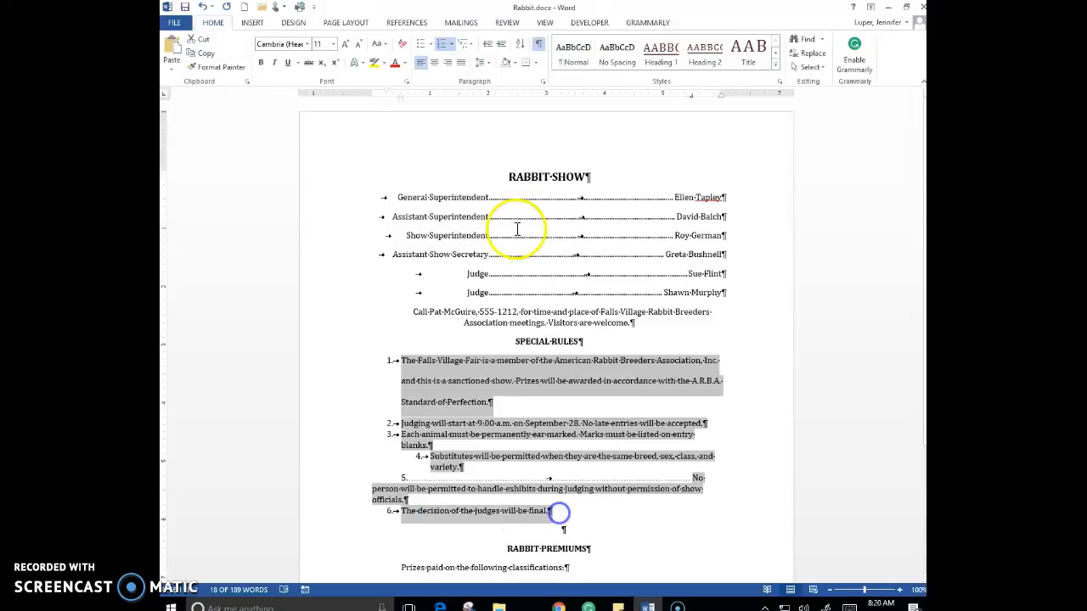
pyautogui.click(432, 46)
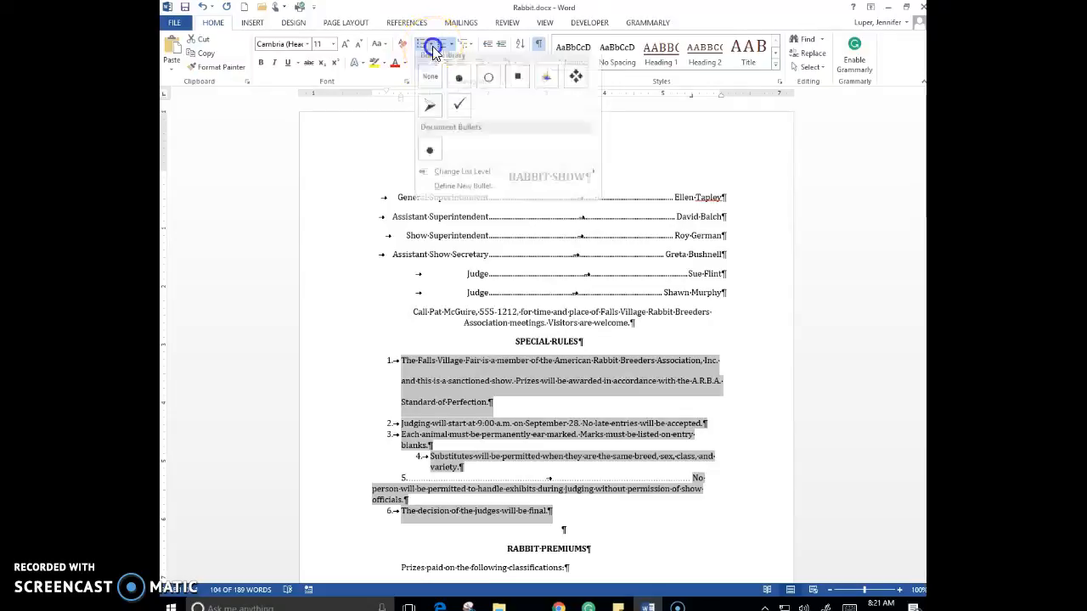
pyautogui.click(459, 110)
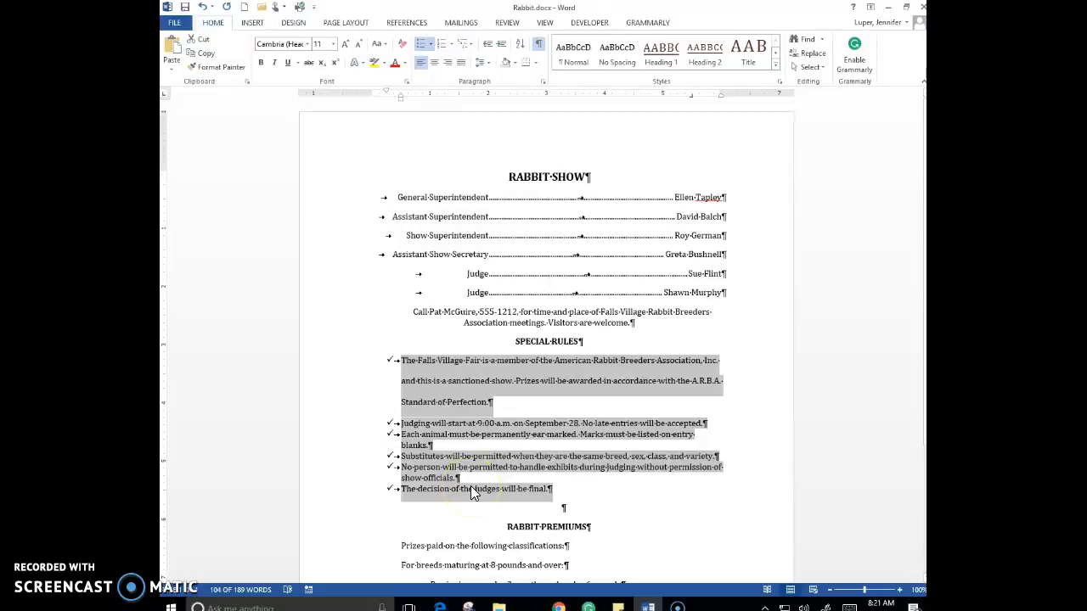
# Step: Delete the blank paragraph between the SPECIAL RULES list and the RABBIT PREMIUMS heading
pyautogui.click(564, 510)
pyautogui.scroll(-3, 633, 483)
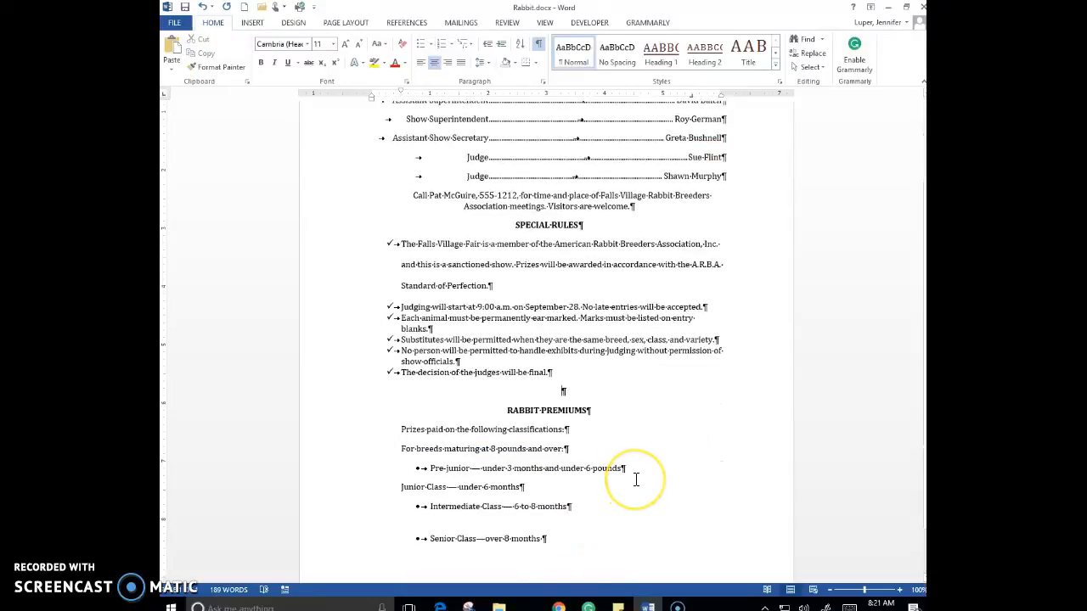
pyautogui.press('Delete')
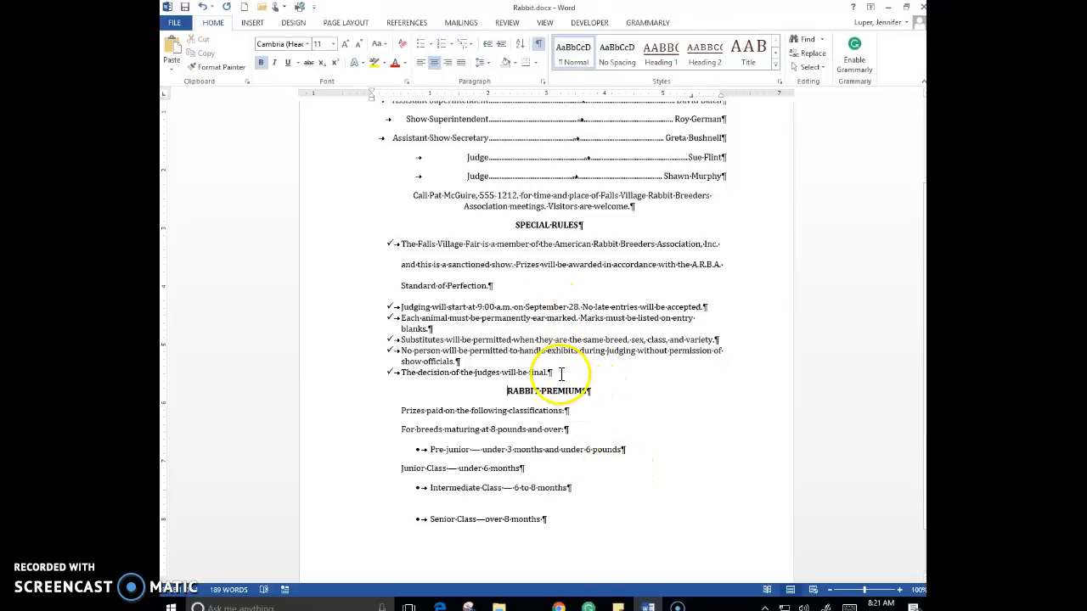
# Step: Set the RABBIT PREMIUMS heading's paragraph spacing to 18 pt before and 18 pt after
pyautogui.click(543, 82)
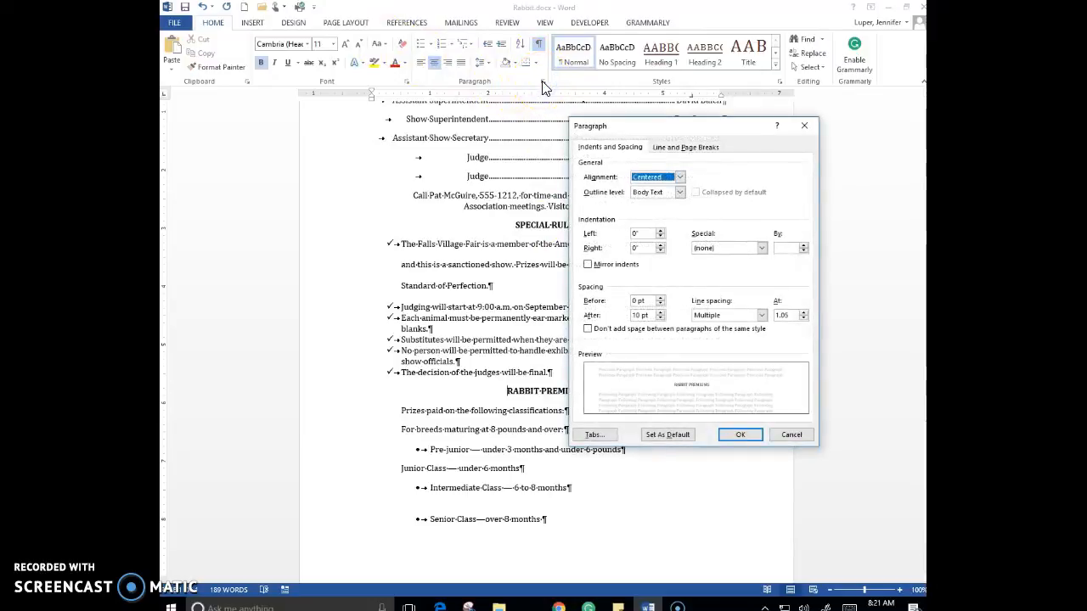
pyautogui.click(660, 298)
pyautogui.click(661, 298)
pyautogui.click(661, 298)
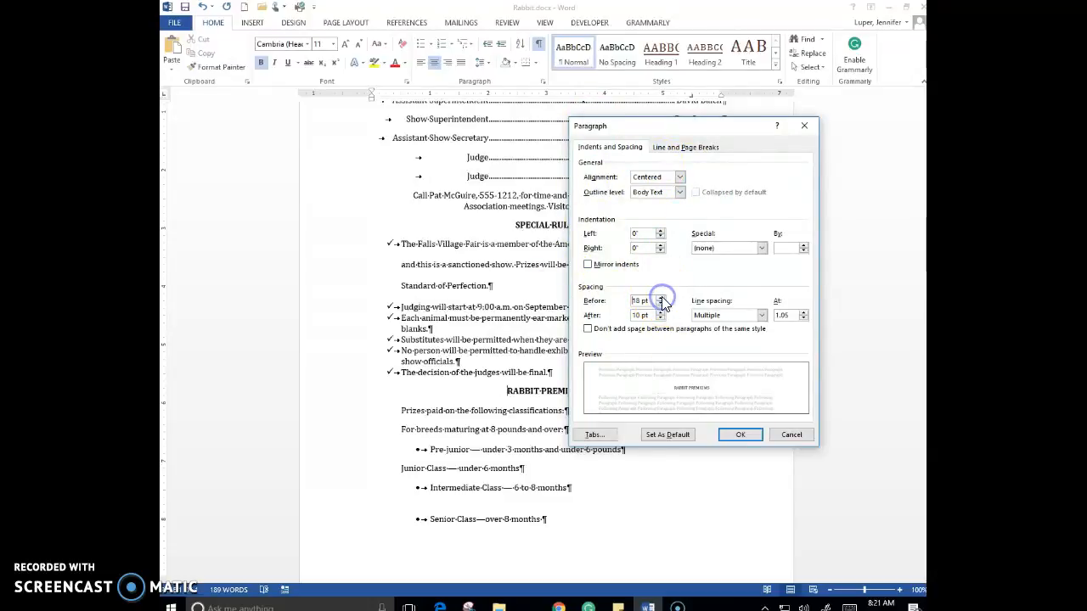
pyautogui.click(661, 313)
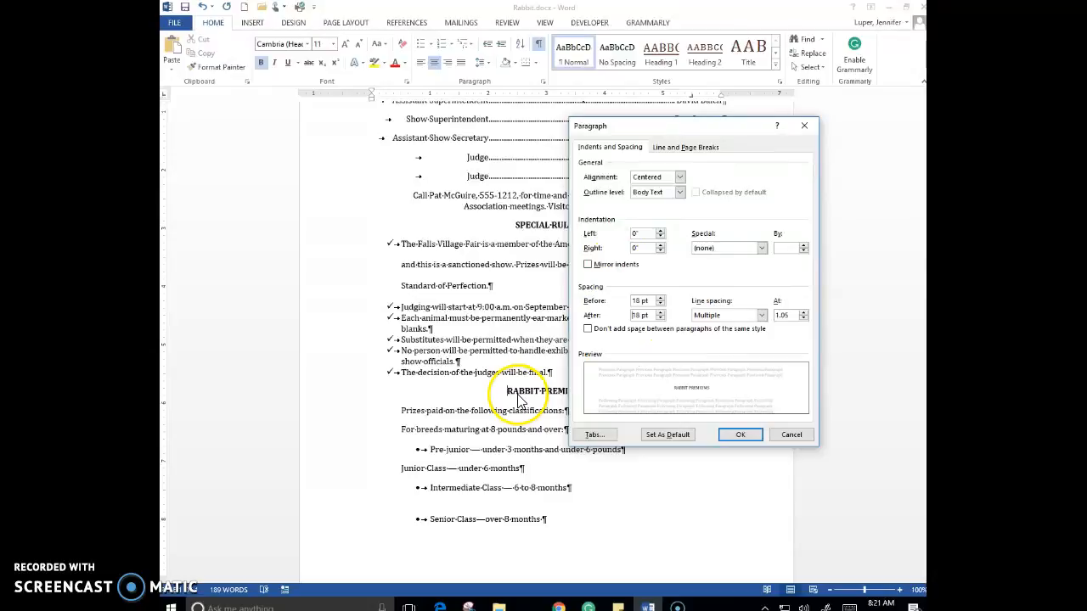
pyautogui.click(740, 434)
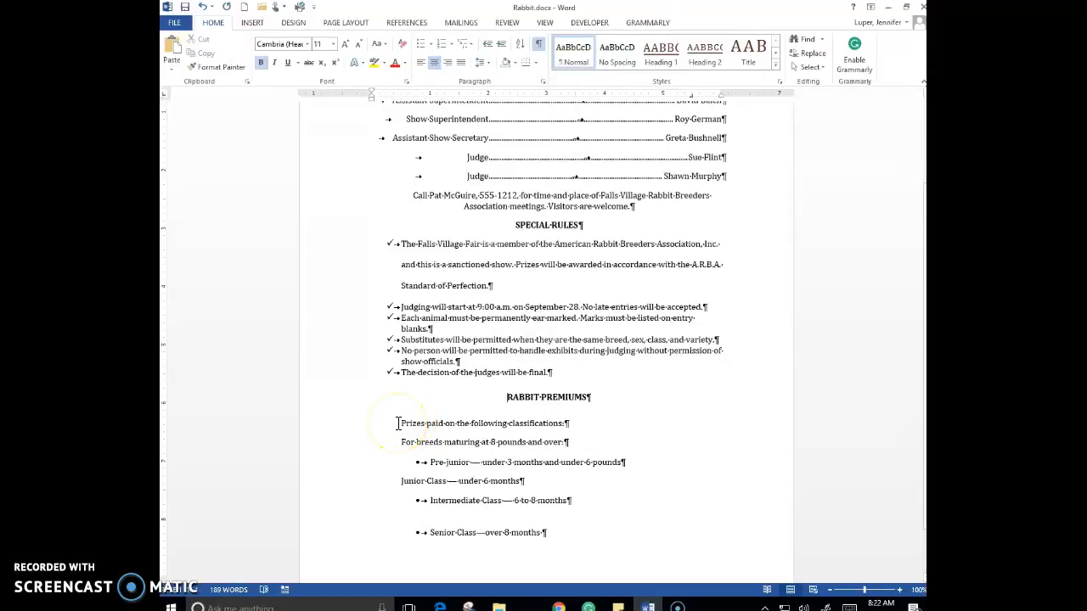
# Step: Clear all formatting from the paragraphs under RABBIT PREMIUMS and number the four class lines from Pre-junior to Senior Class
pyautogui.moveTo(397, 423); pyautogui.dragTo(548, 533)
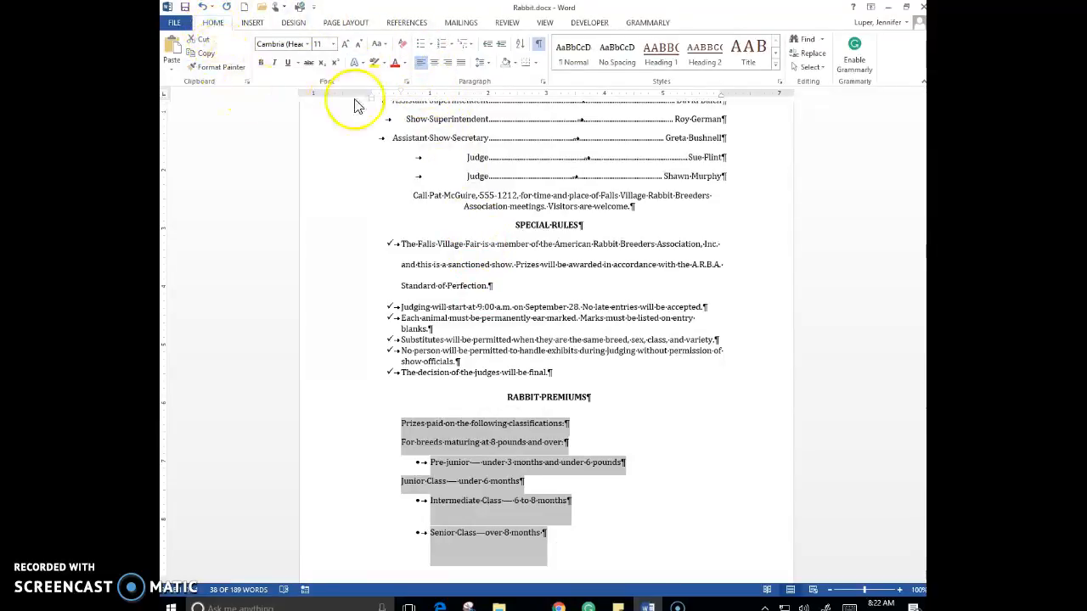
pyautogui.click(403, 44)
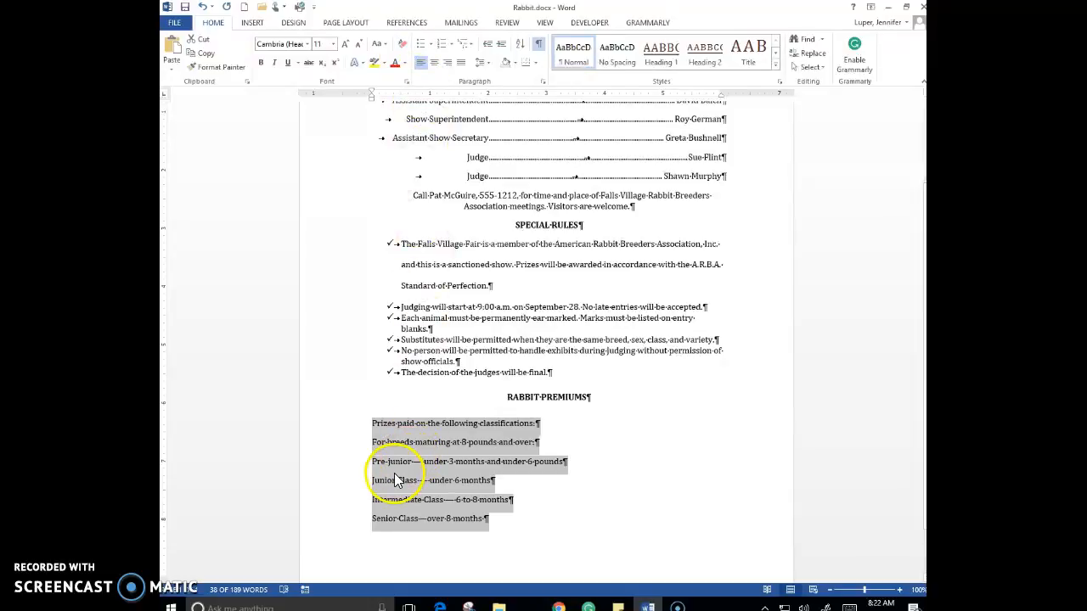
pyautogui.click(373, 462)
pyautogui.moveTo(373, 461); pyautogui.dragTo(481, 520)
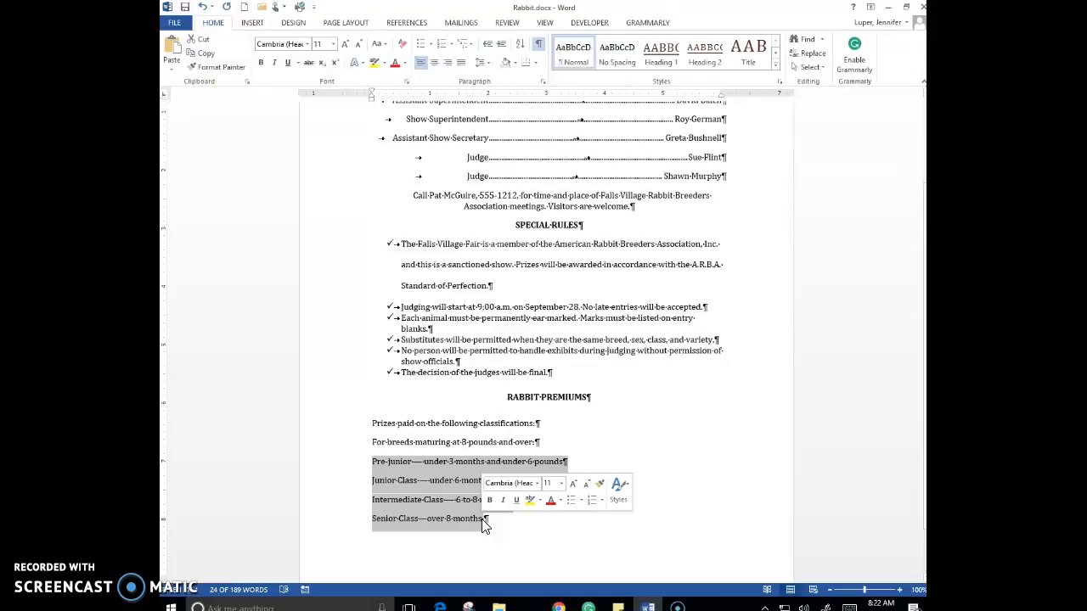
pyautogui.click(443, 43)
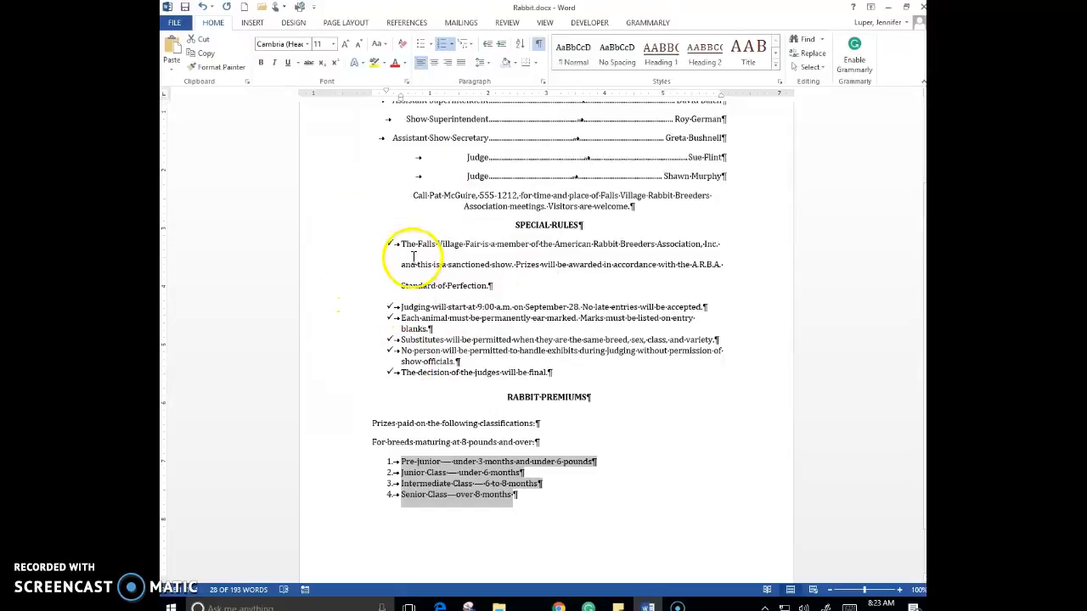
# Step: Set the line spacing of the first SPECIAL RULES item to Single
pyautogui.moveTo(403, 246); pyautogui.dragTo(499, 298)
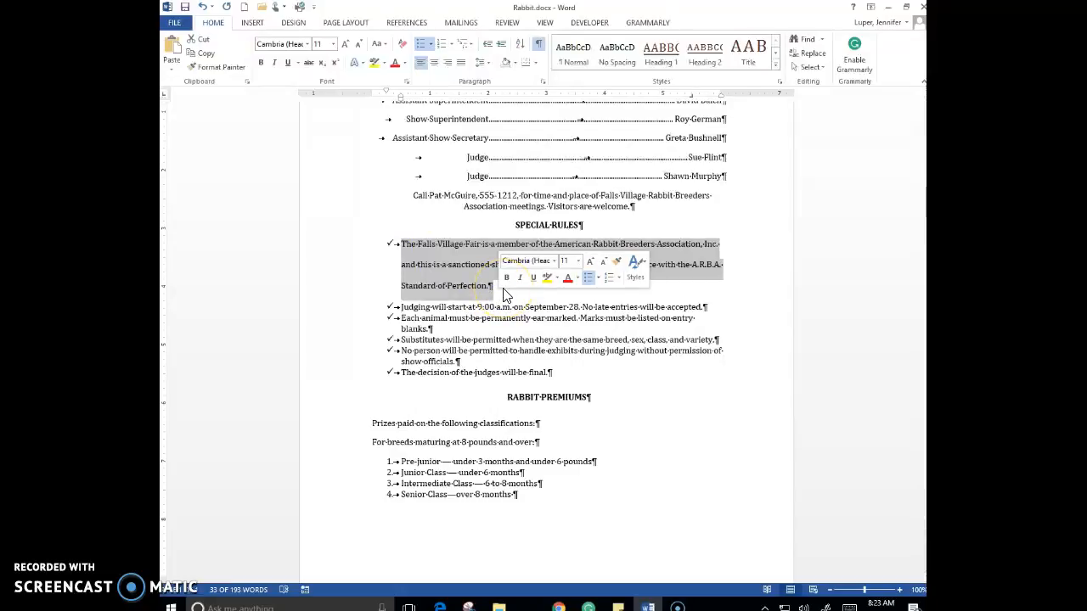
pyautogui.click(542, 81)
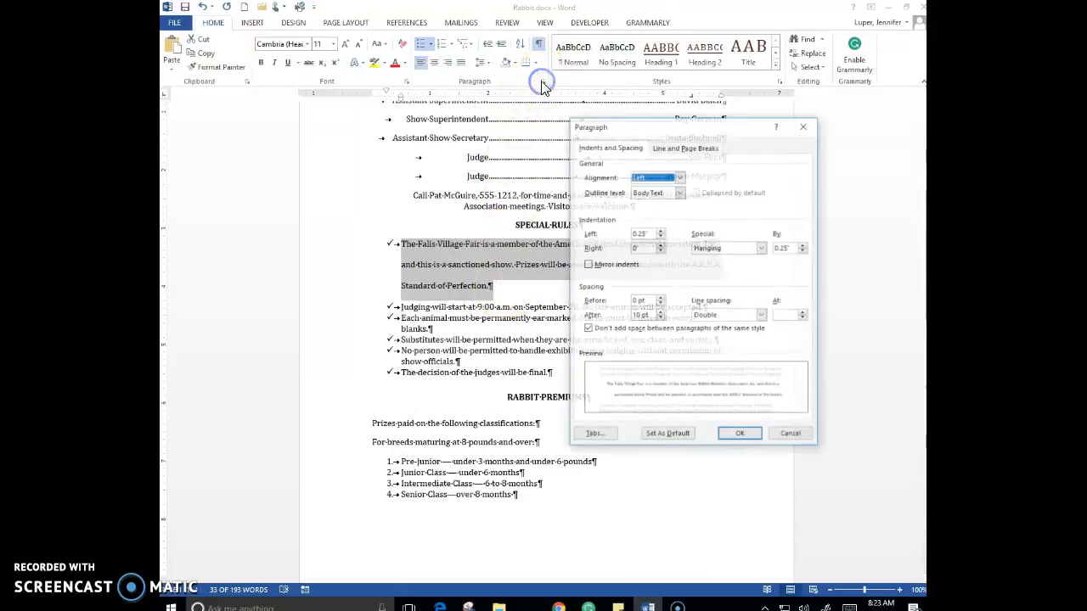
pyautogui.click(762, 316)
pyautogui.click(729, 323)
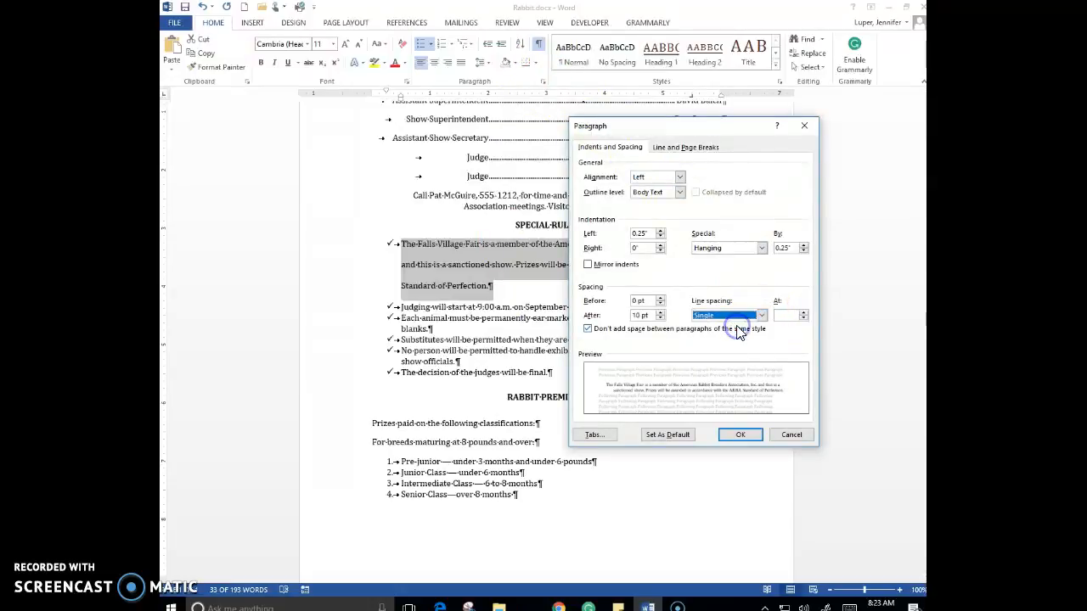
pyautogui.click(740, 435)
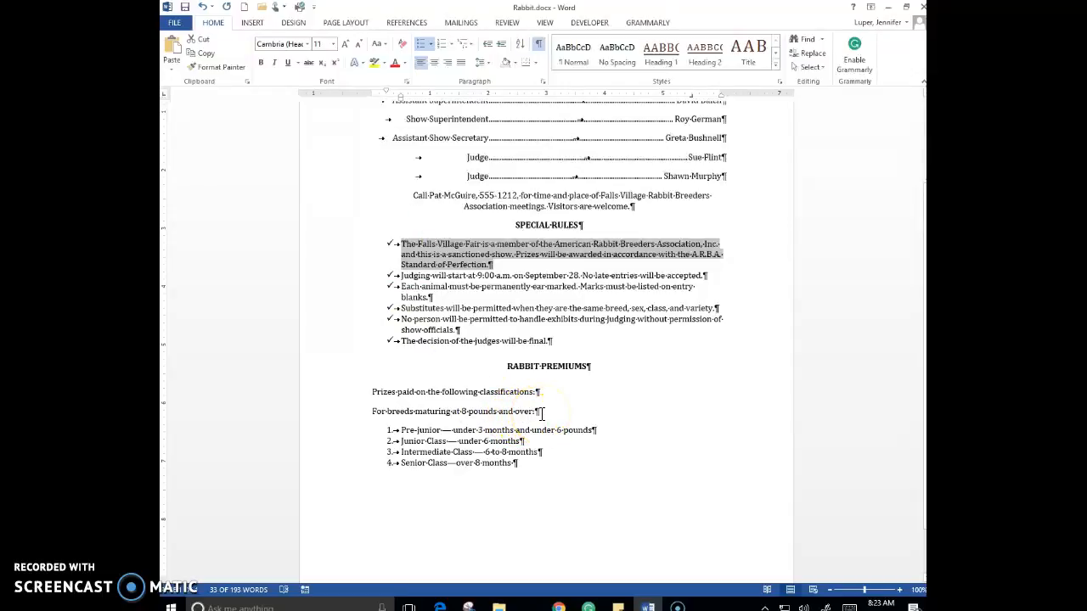
pyautogui.scroll(3, 542, 412)
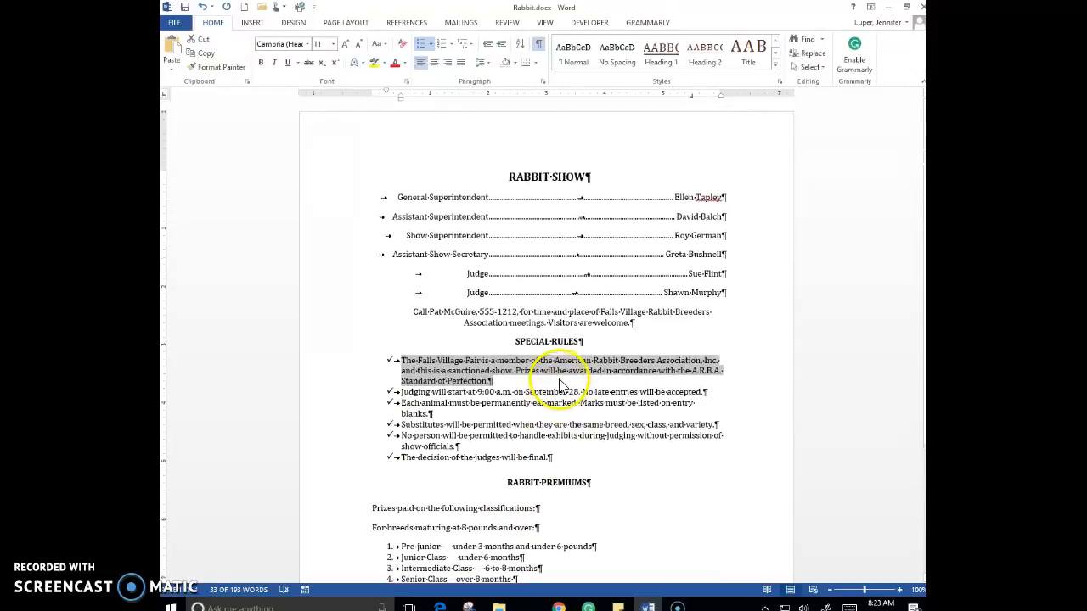
pyautogui.scroll(-3, 601, 272)
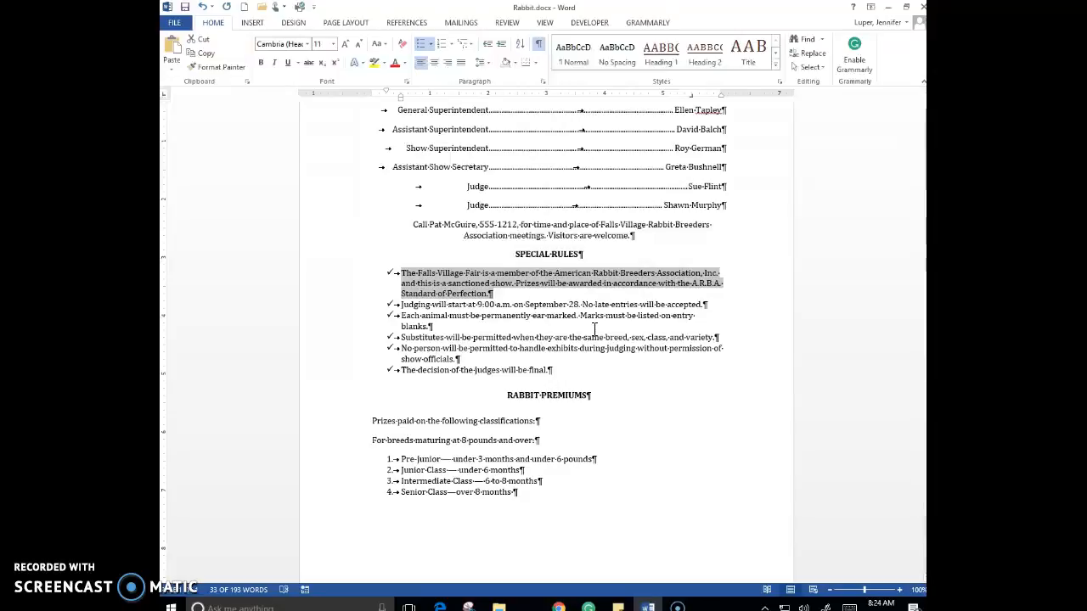
pyautogui.scroll(-1, 594, 331)
pyautogui.scroll(2, 595, 352)
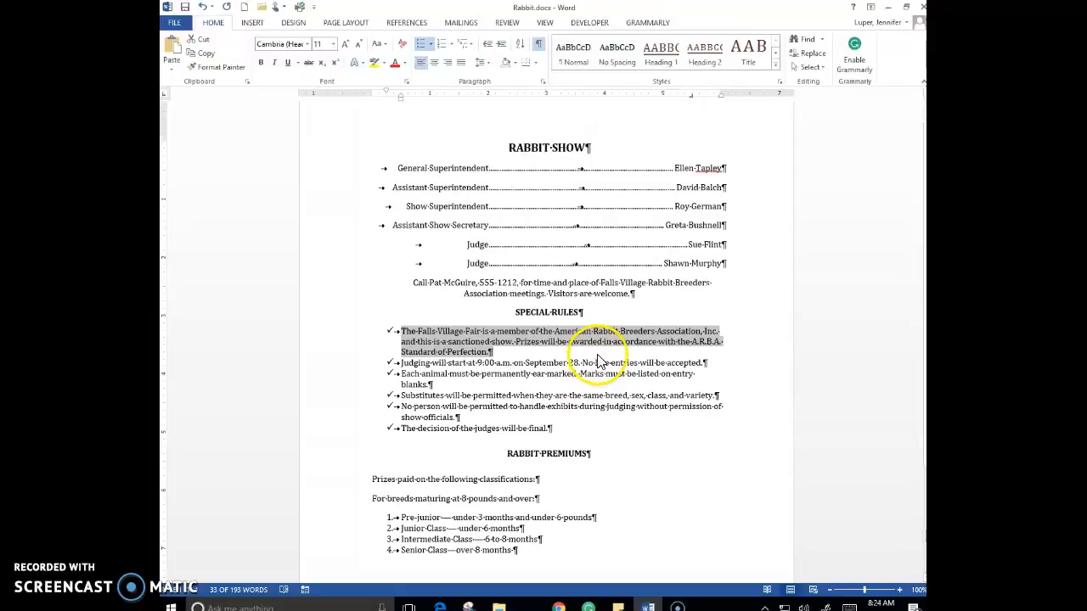
pyautogui.scroll(1, 599, 361)
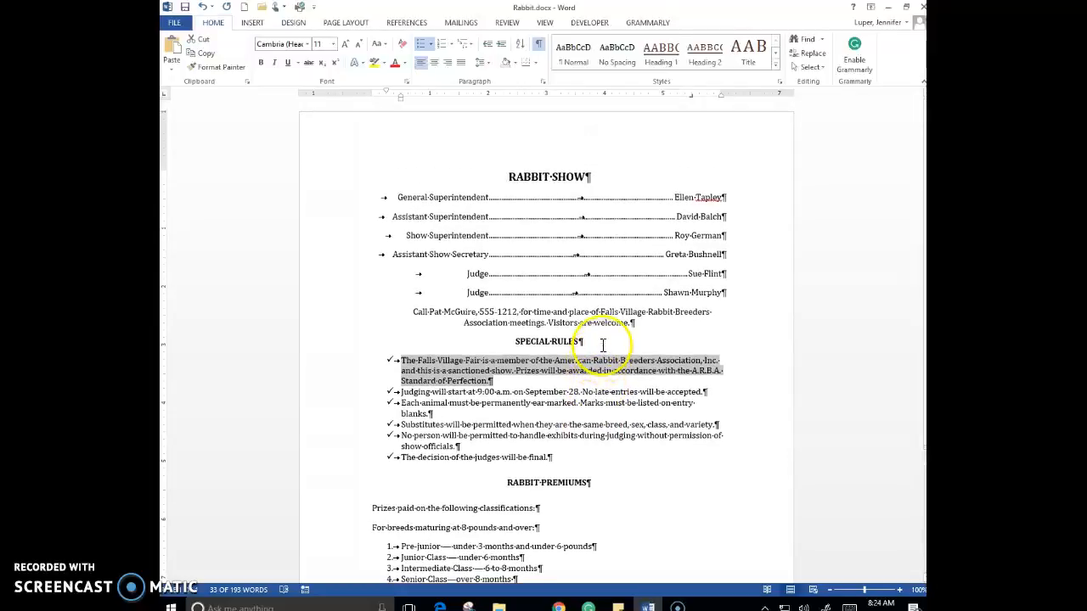
# Step: Insert a Blank (Three Columns) header and enter "Name" in its first placeholder
pyautogui.click(254, 23)
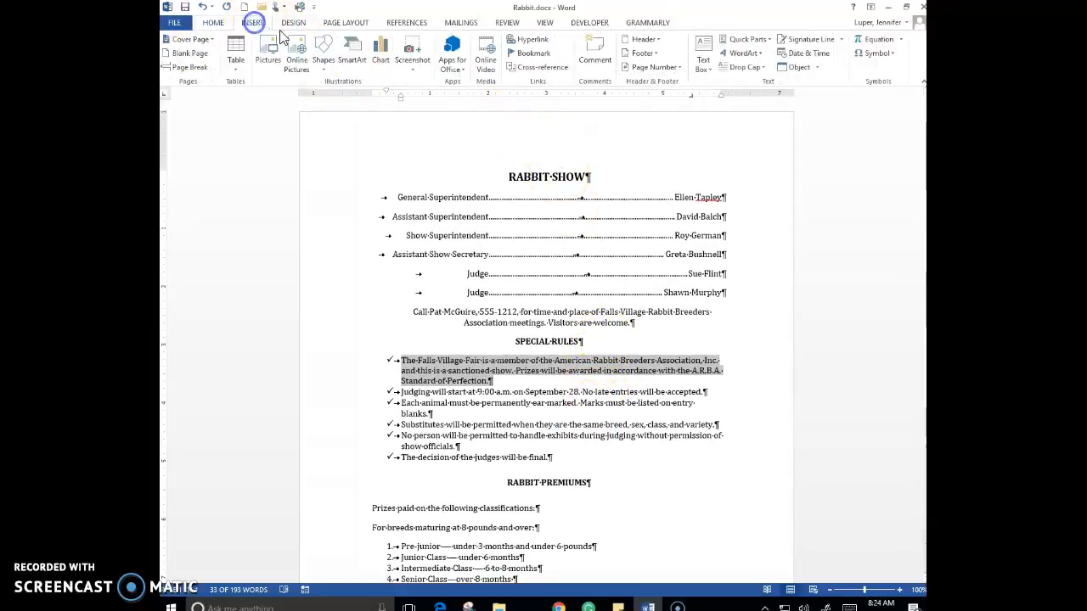
pyautogui.click(661, 41)
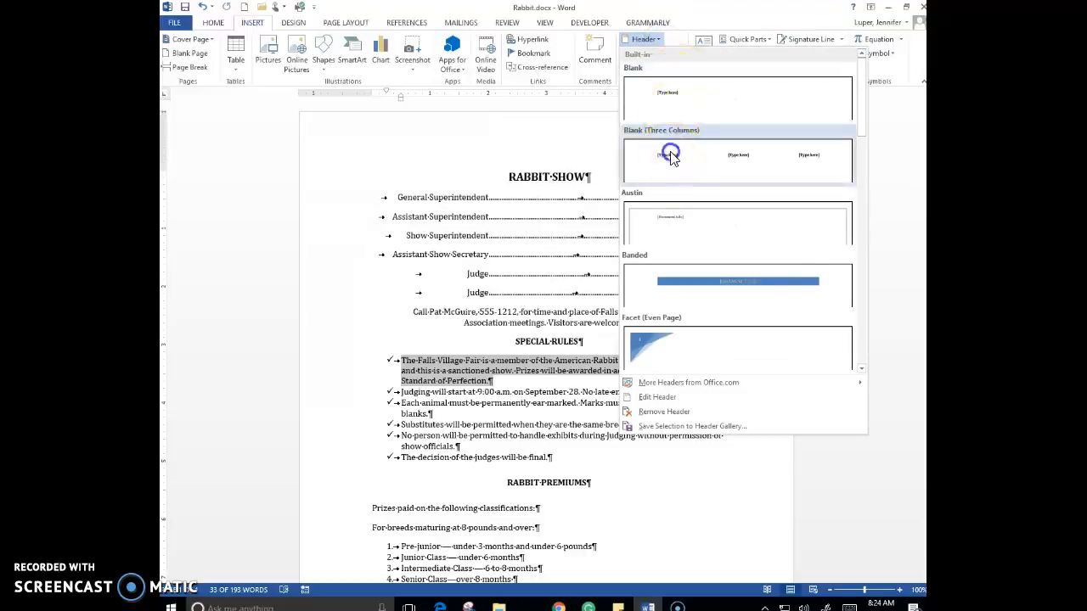
pyautogui.click(671, 156)
pyautogui.click(396, 146)
pyautogui.write('Name')
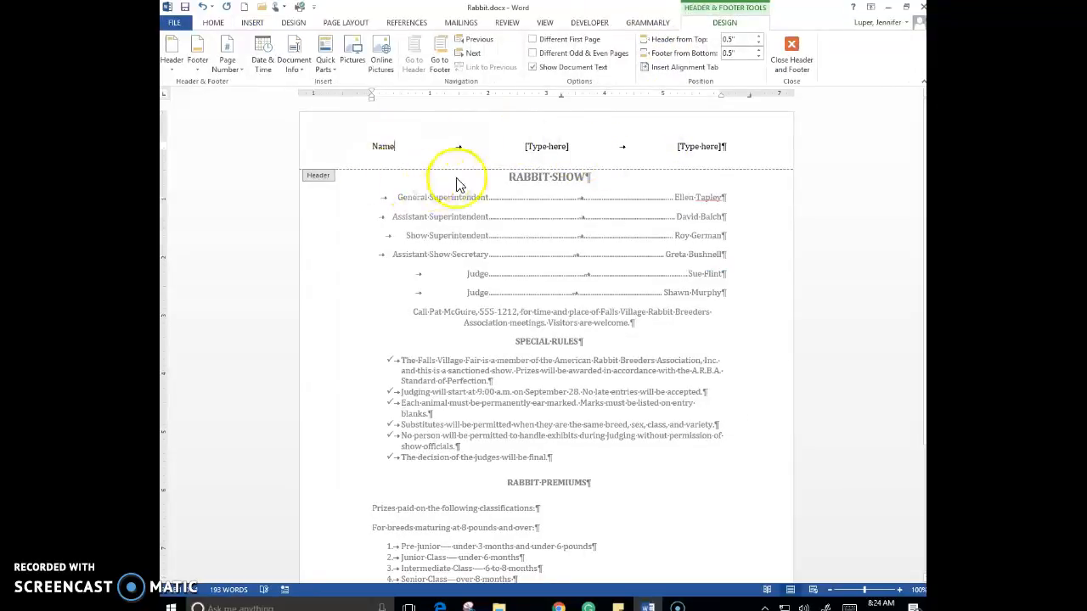
# Step: Fill the header's middle placeholder with "February 23, 2017, Period"
pyautogui.click(548, 146)
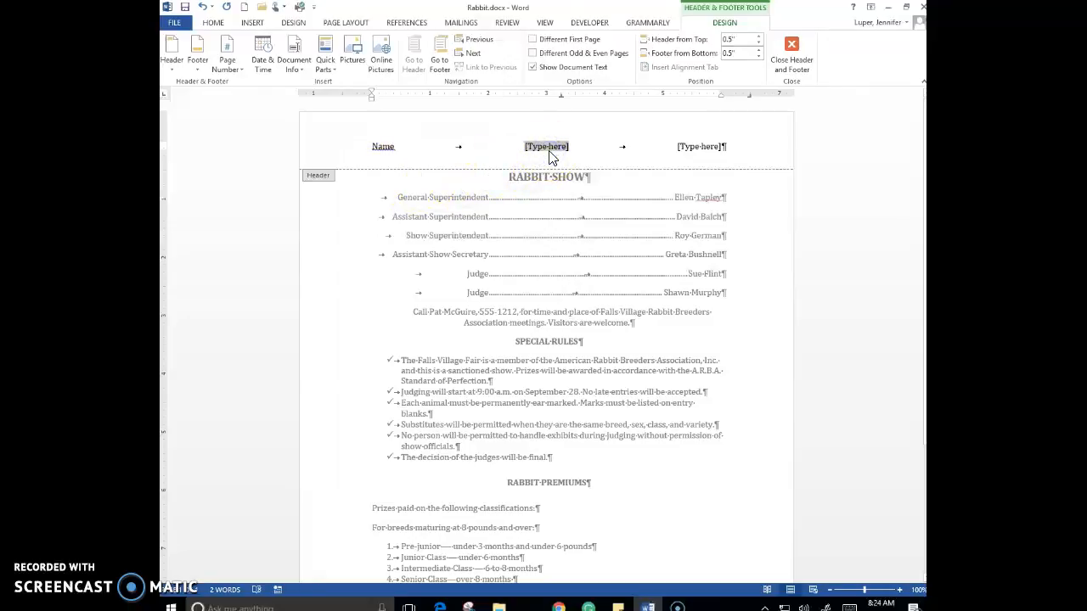
pyautogui.write('Febr')
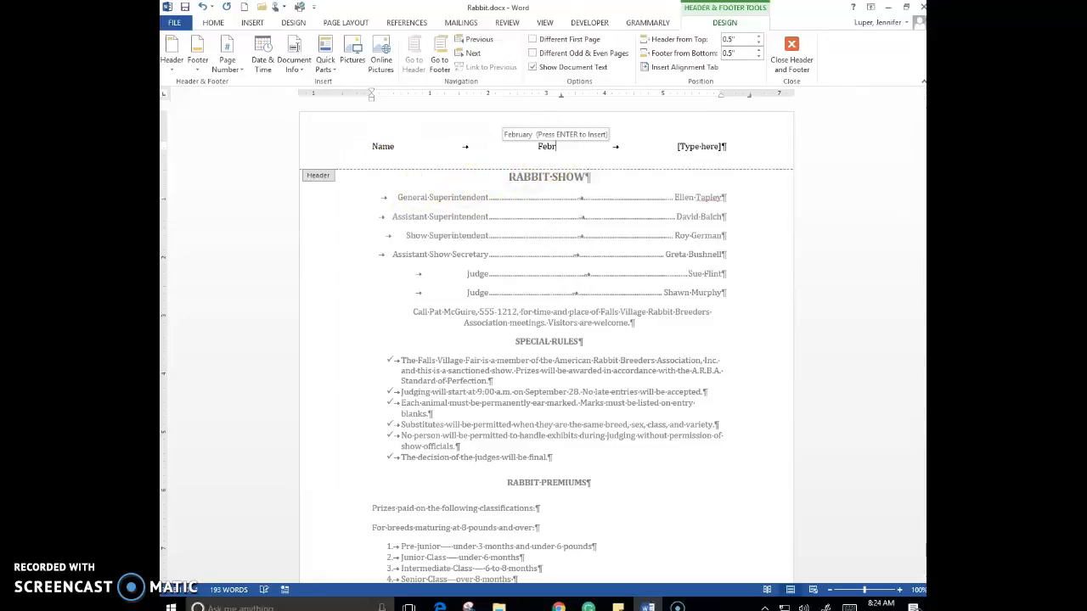
pyautogui.press('Return')
pyautogui.press('Return')
pyautogui.write(', 2017, Period')
# Step: Fill the header's last placeholder with "Project 4-6 Rabbit Show" and return to the document body
pyautogui.click(702, 152)
pyautogui.write('Project')
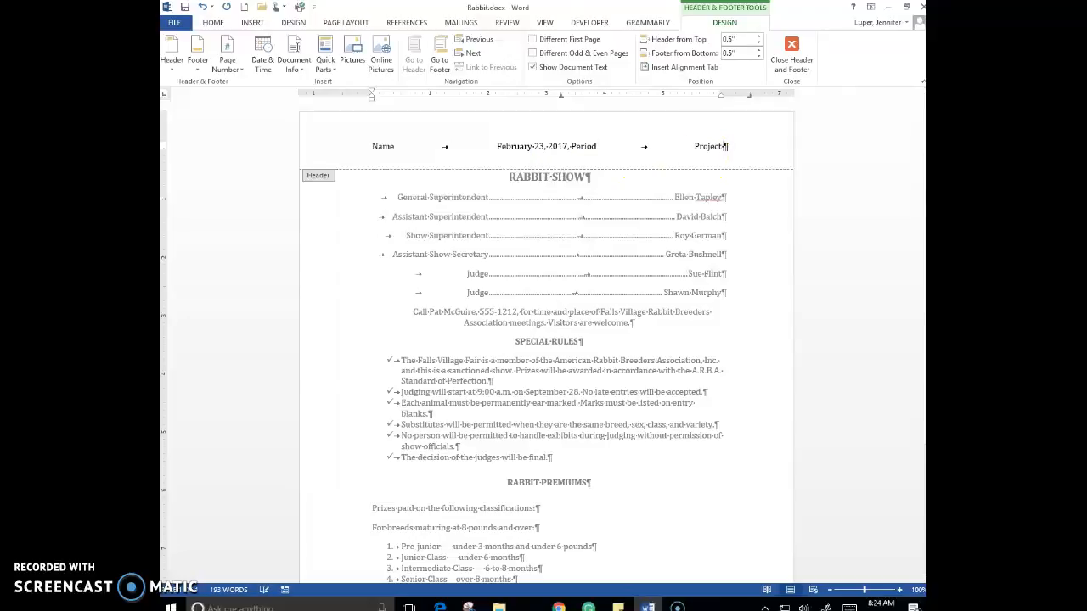
pyautogui.write(' 4-6')
pyautogui.write('Rabbit Show')
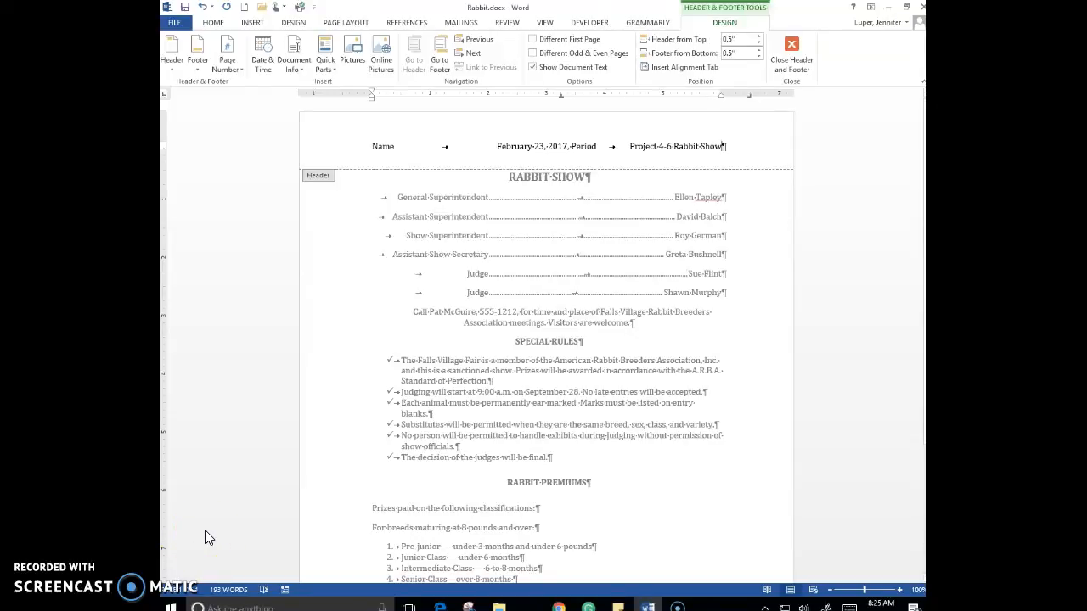
pyautogui.doubleClick(621, 231)
pyautogui.click(791, 49)
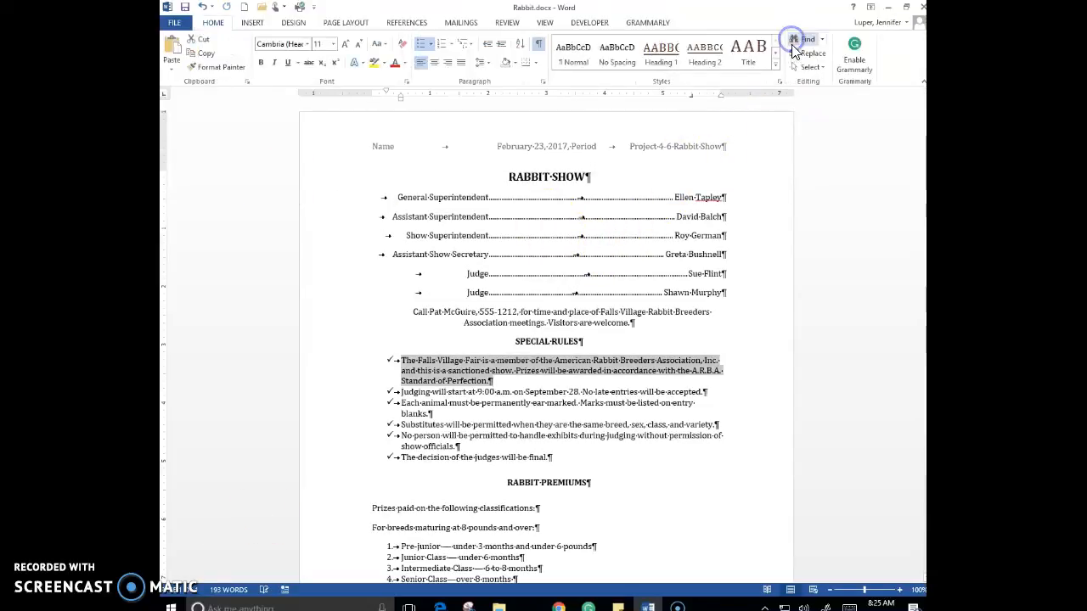
# Step: Clear all tab stops from the six show official lines under the RABBIT SHOW title
pyautogui.click(398, 196)
pyautogui.moveTo(398, 196); pyautogui.dragTo(721, 289)
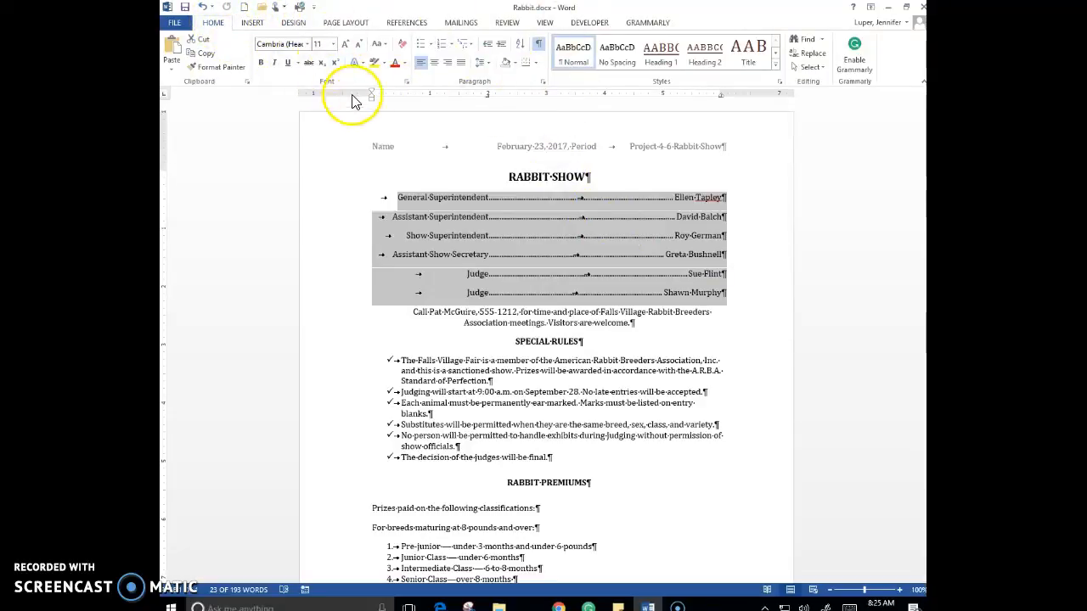
pyautogui.click(544, 84)
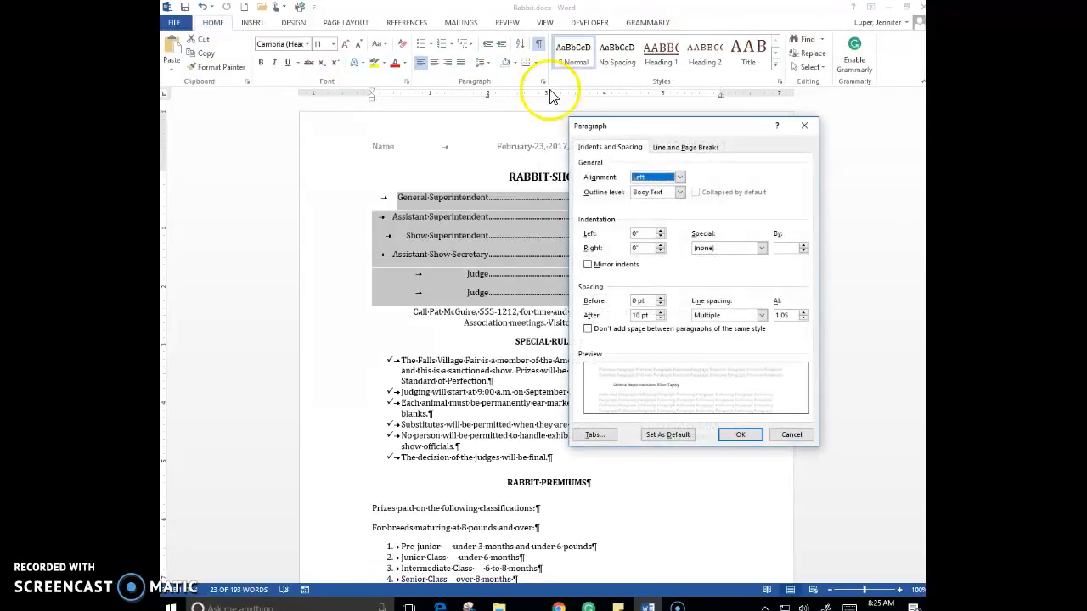
pyautogui.click(601, 434)
pyautogui.click(574, 334)
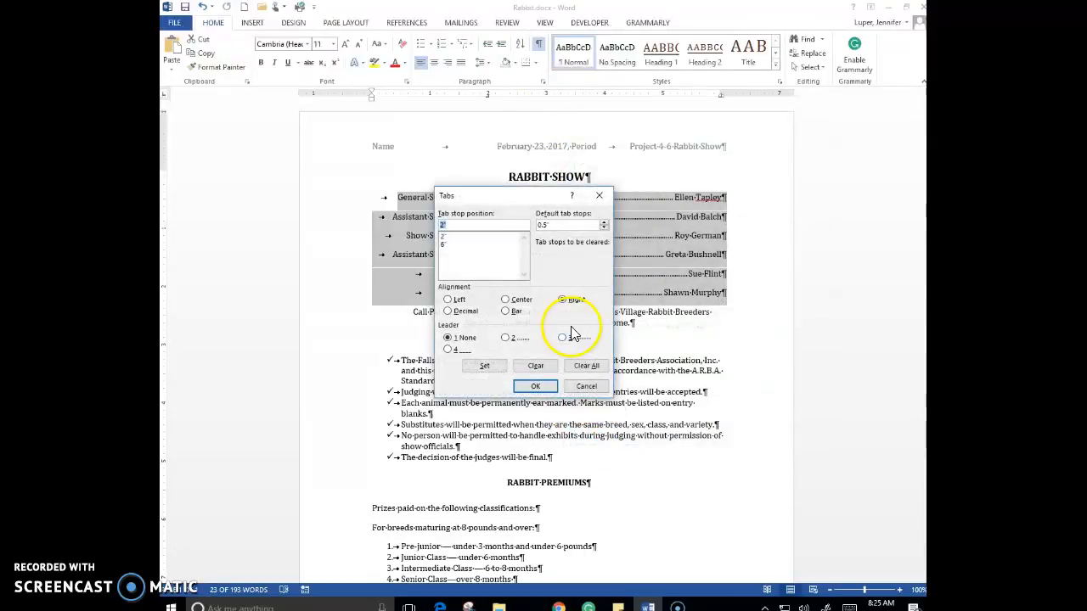
pyautogui.click(601, 366)
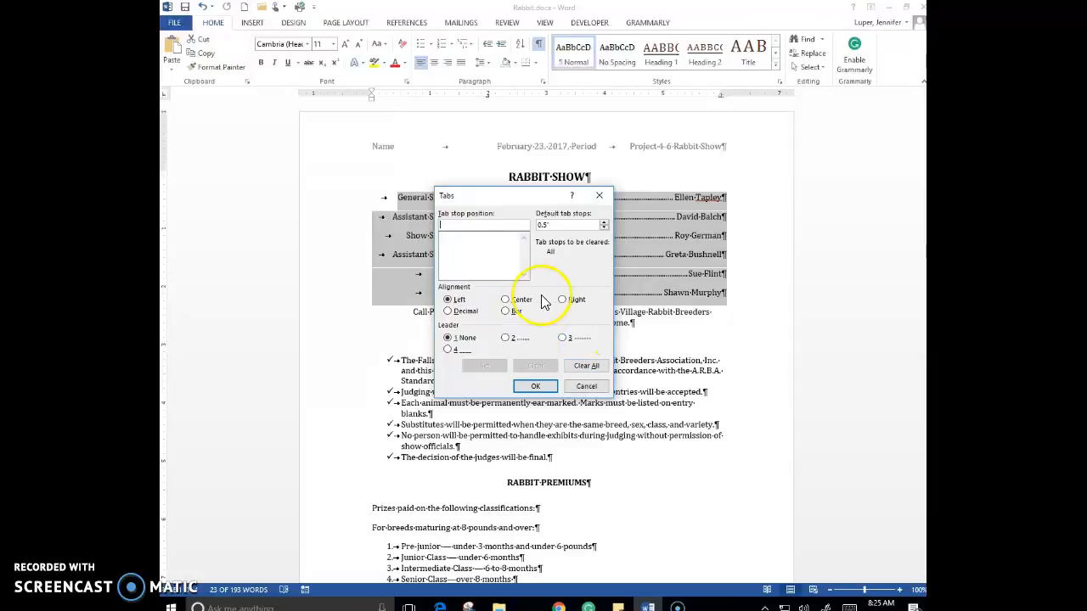
# Step: Set a right-aligned tab stop at 2 inches with no leader for the show official lines
pyautogui.click(468, 226)
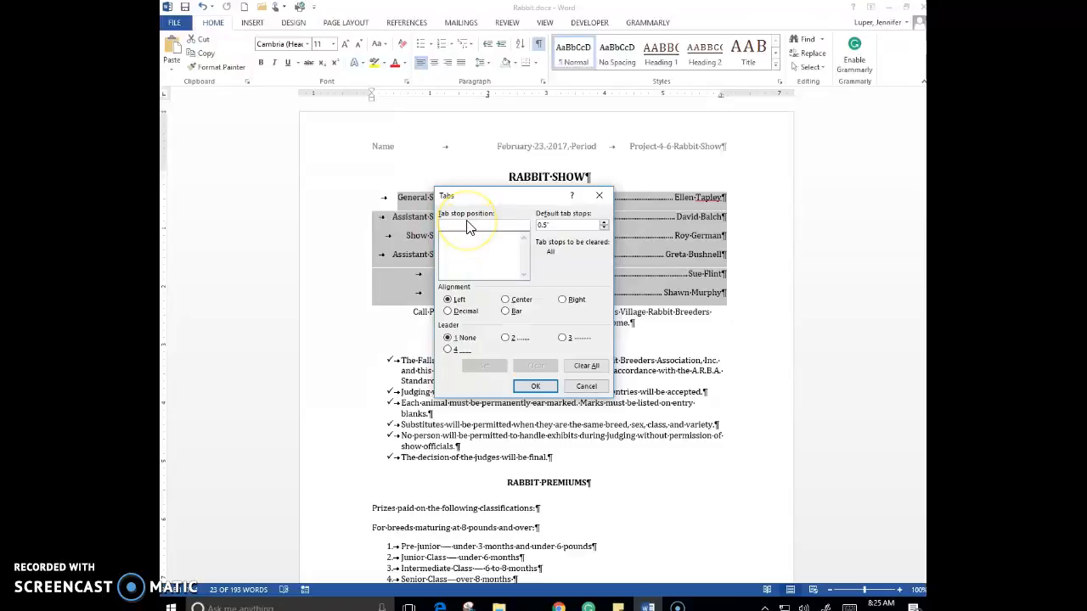
pyautogui.write('2')
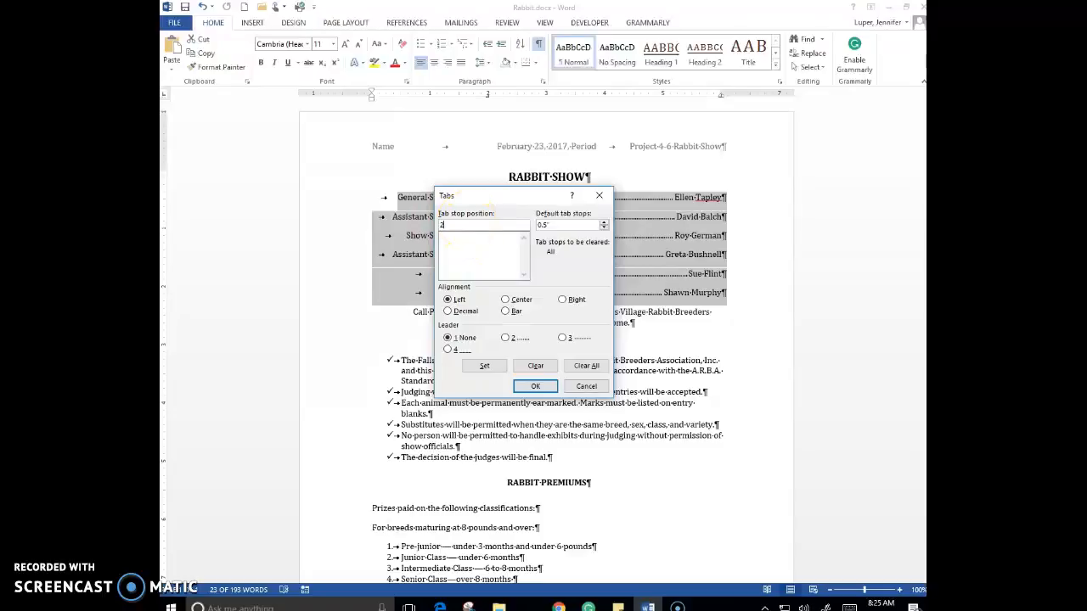
pyautogui.click(563, 301)
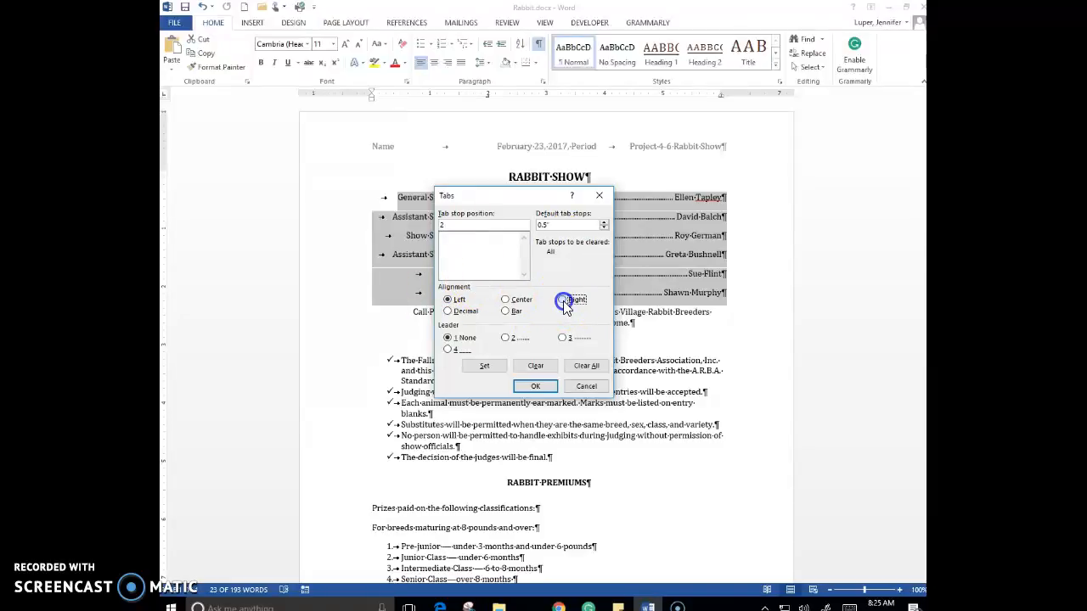
pyautogui.click(484, 366)
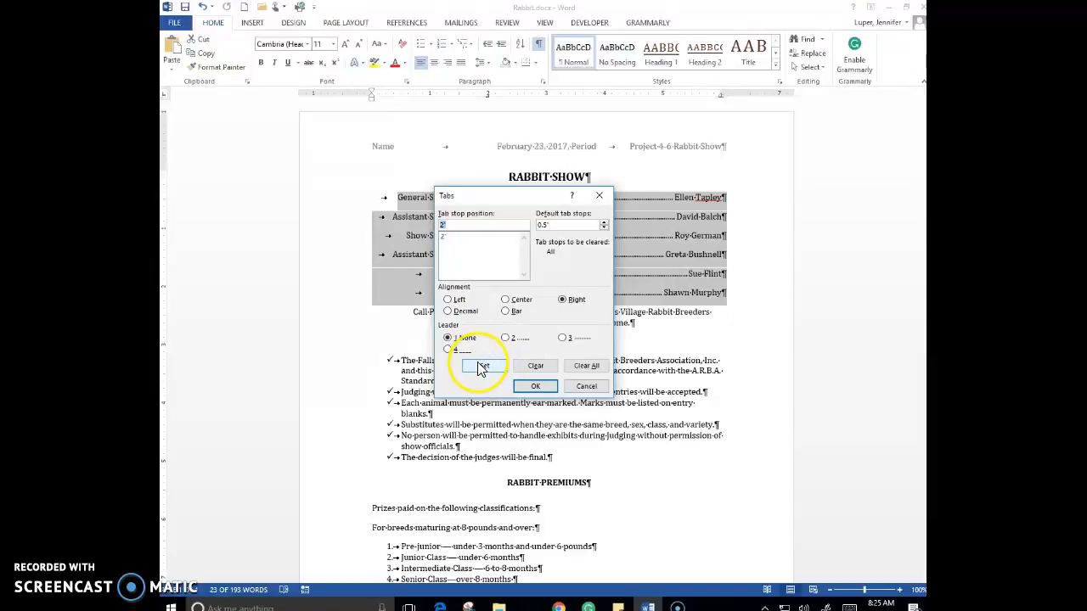
# Step: Add a right-aligned tab stop at 6 inches with dot leader 2 and apply the tab settings to the show official lines
pyautogui.click(451, 224)
pyautogui.write('6')
pyautogui.click(563, 301)
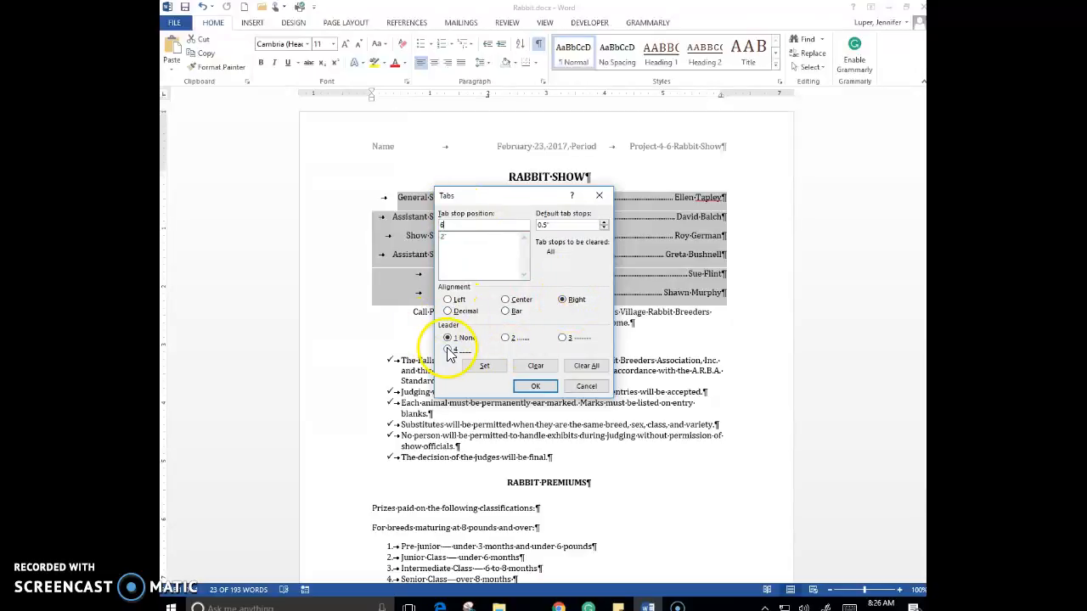
pyautogui.click(506, 339)
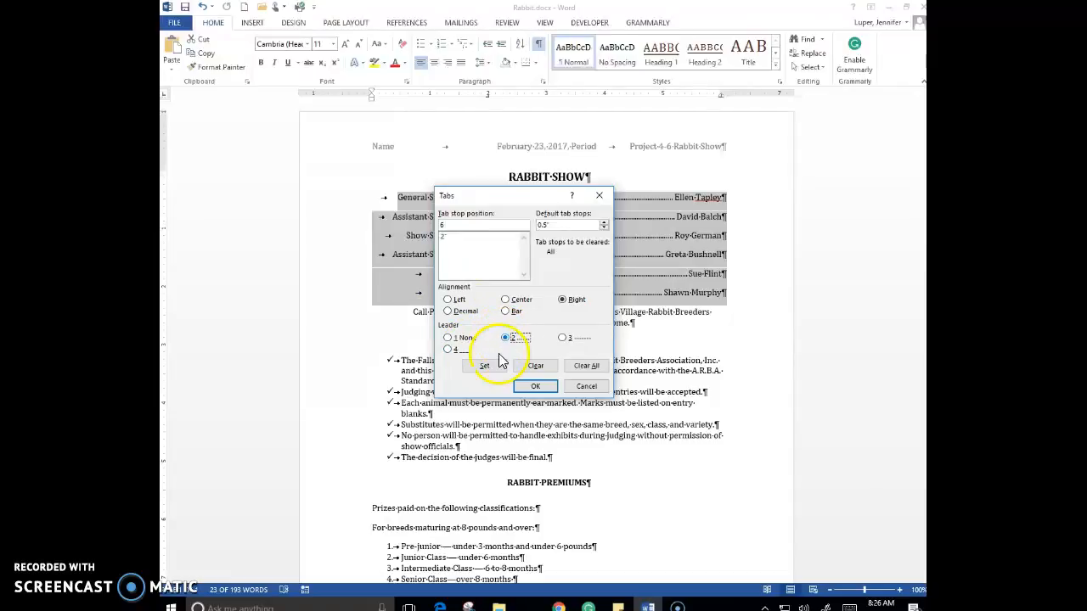
pyautogui.click(490, 367)
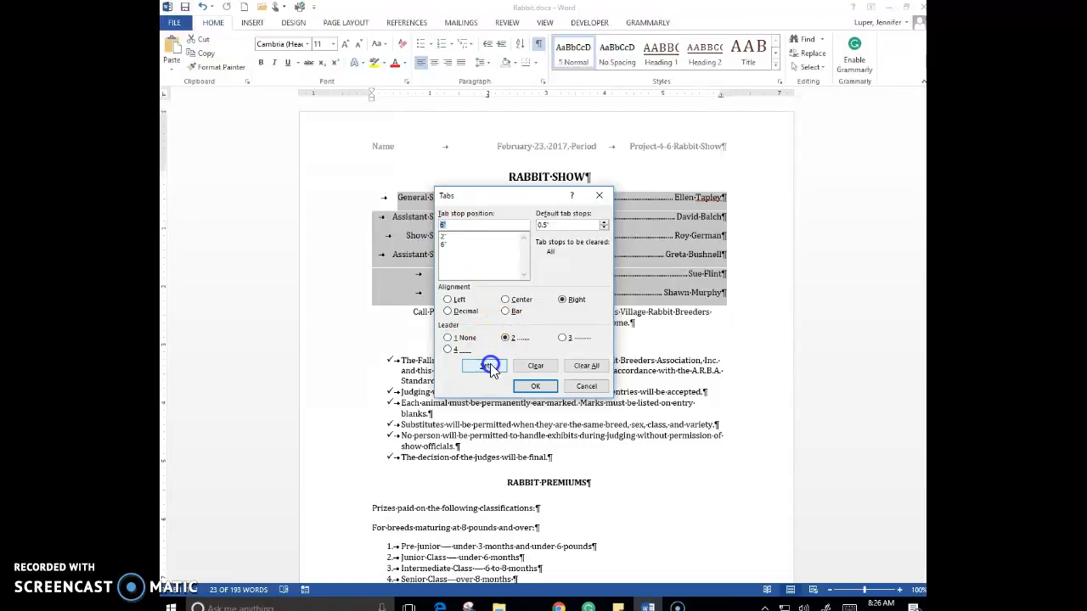
pyautogui.click(531, 388)
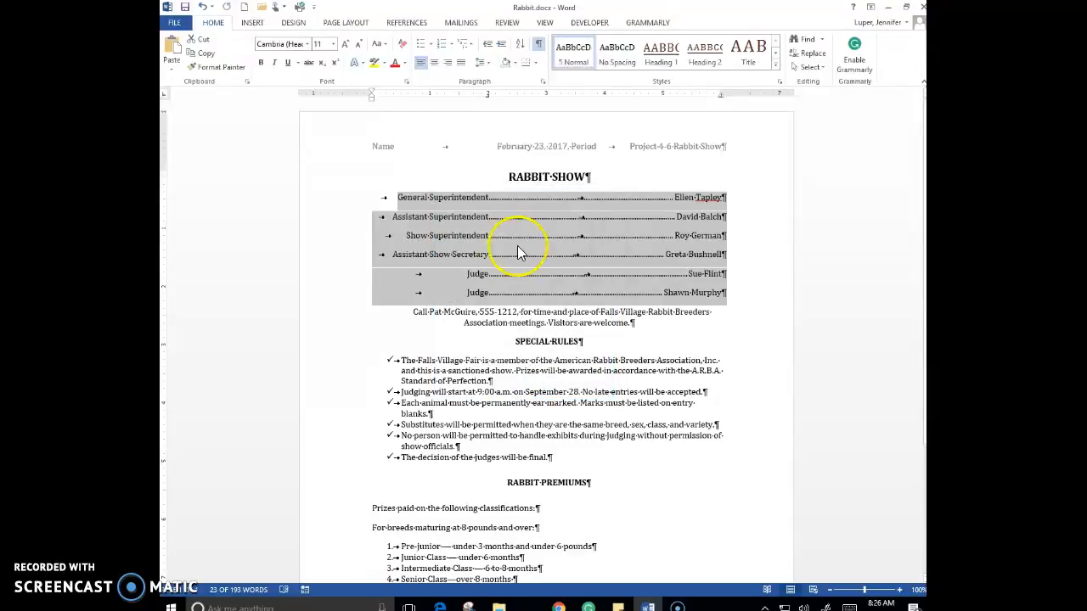
# Step: Delete the tab in front of General Superintendent and insert it again
pyautogui.click(396, 197)
pyautogui.press('BackSpace')
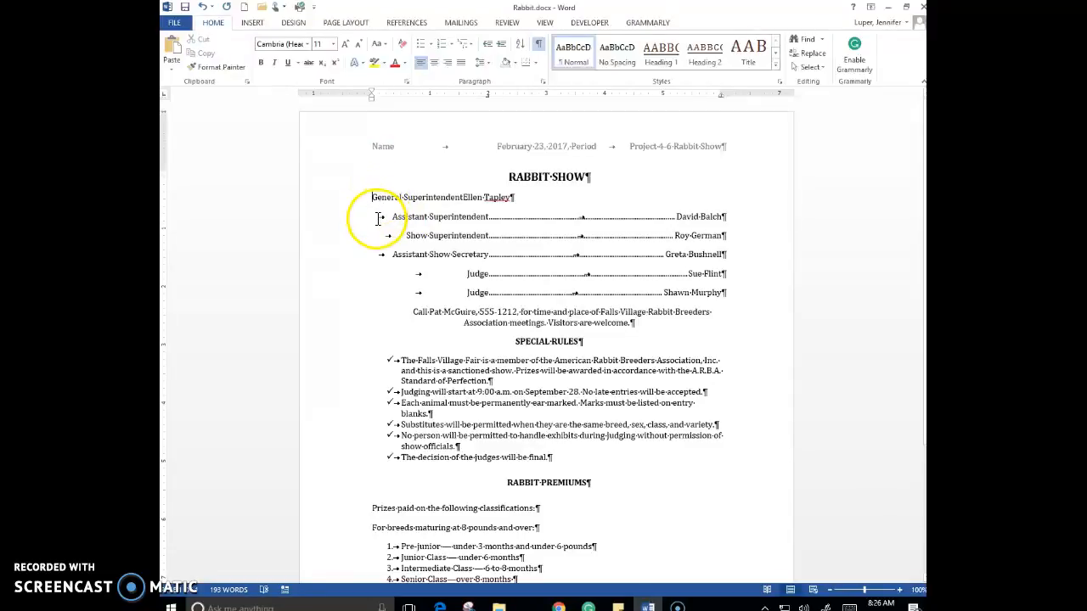
pyautogui.press('Tab')
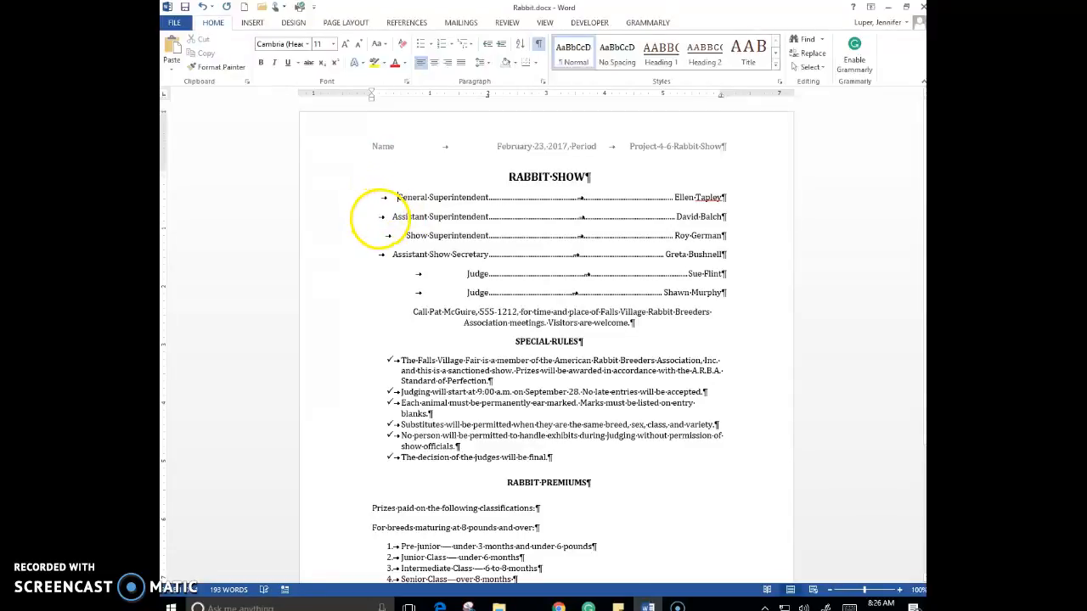
pyautogui.click(394, 214)
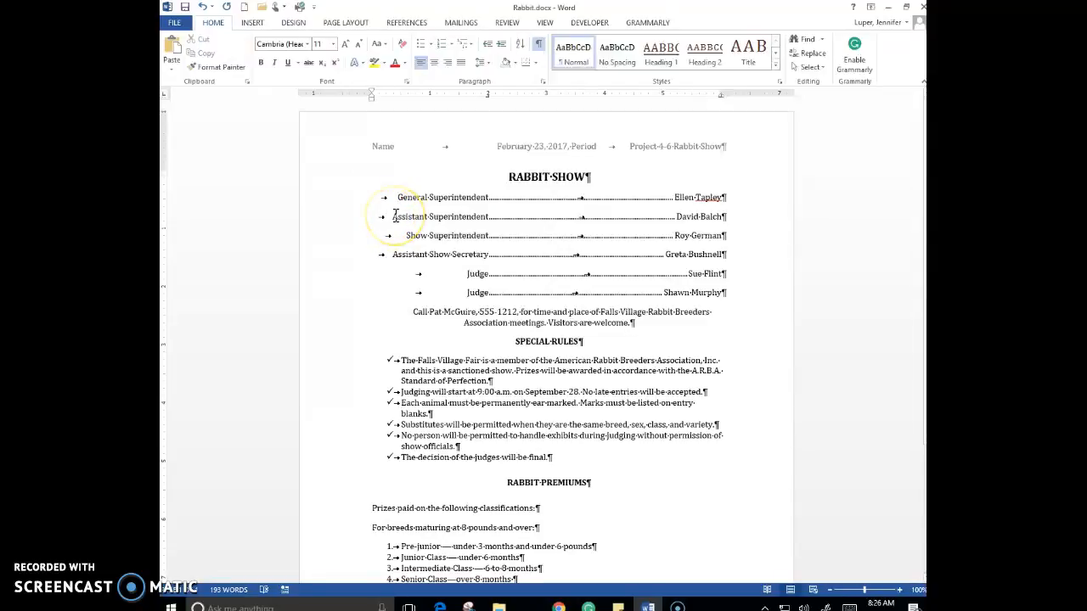